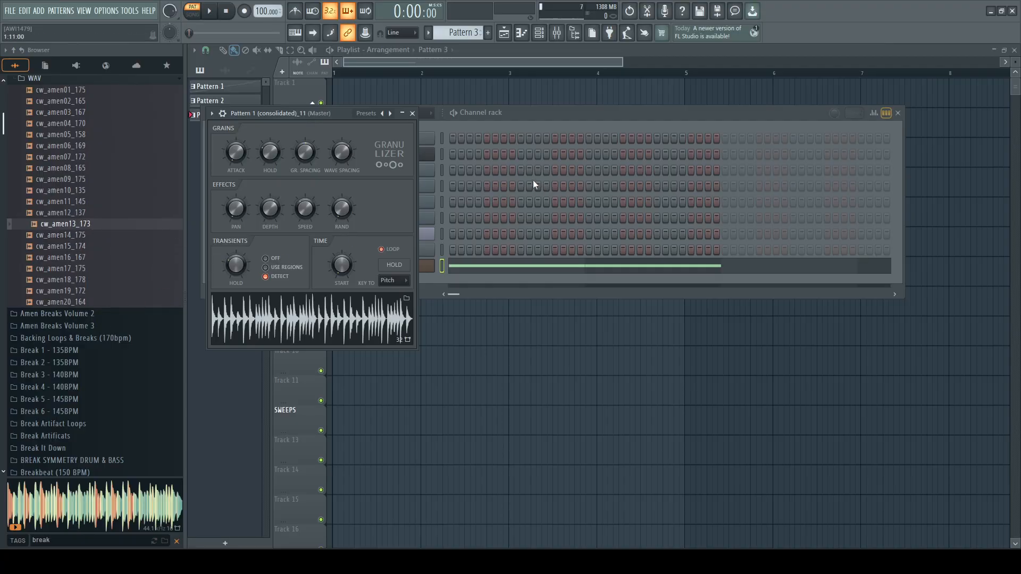
Step: Open the cw_amen13_173 channel in Slicex and lengthen its volume envelope slightly by moving the end point to about 0:201
click(544, 143)
click(352, 236)
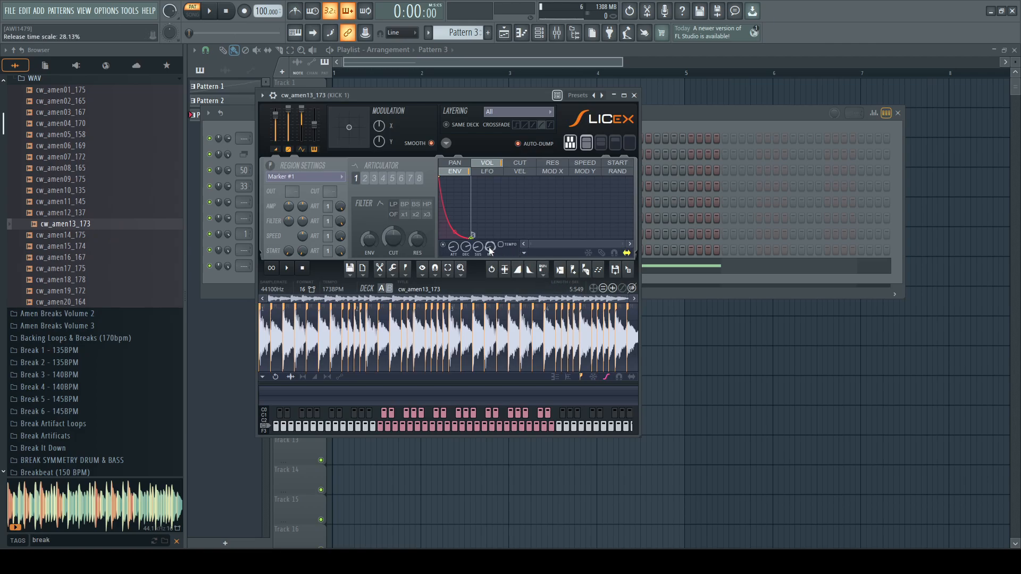
click(273, 95)
click(293, 114)
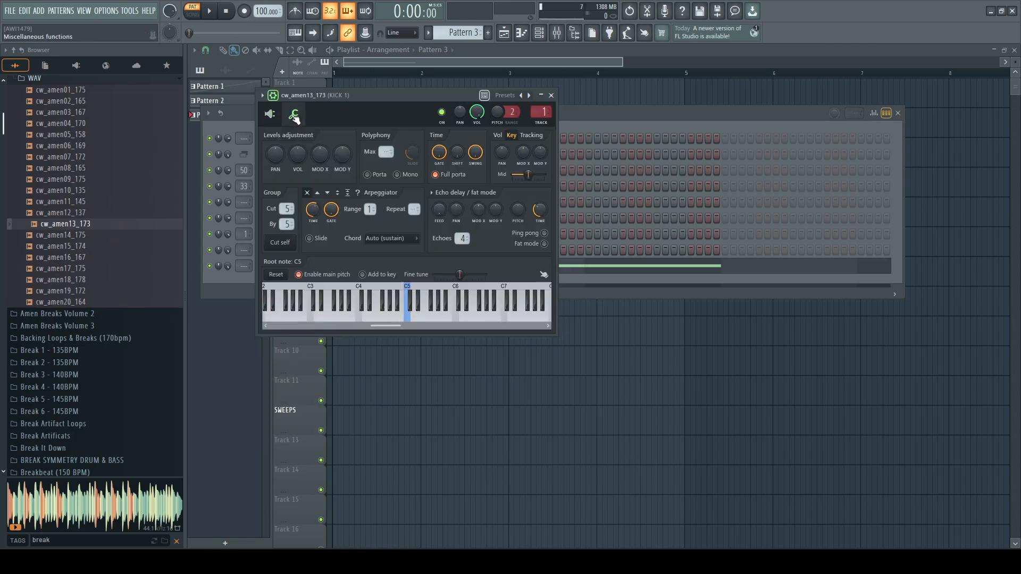
click(278, 113)
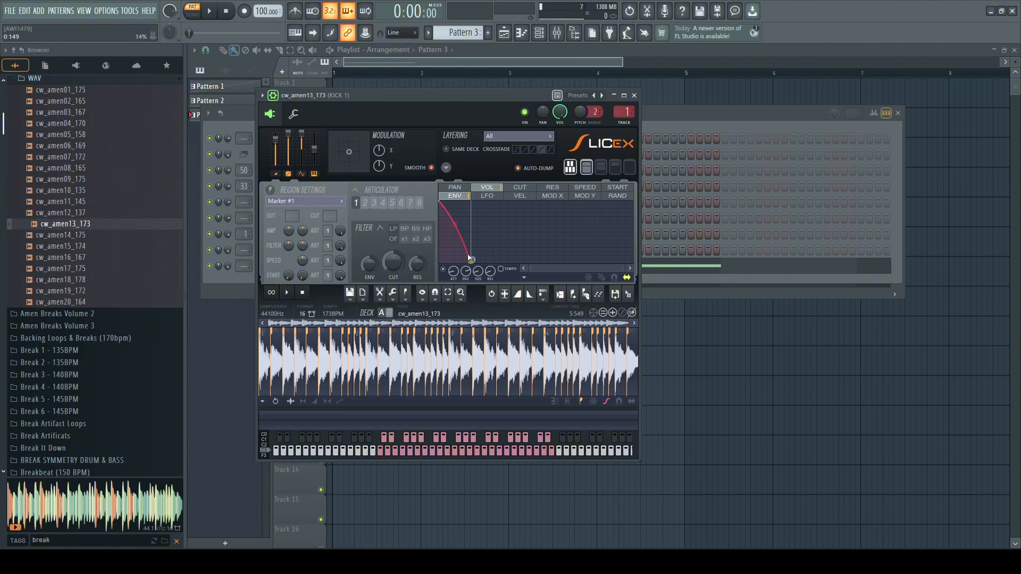
drag(470, 260, 480, 261)
Step: Bring the channel rack forward and switch to Pattern 1
click(677, 124)
drag(468, 33, 475, 78)
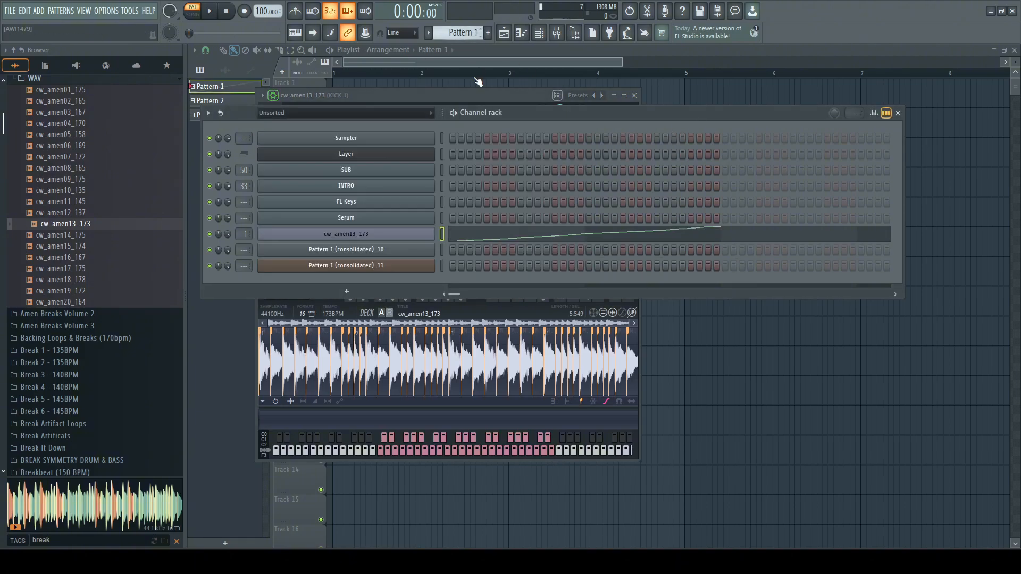
Step: Review the Transient Shaper's Attack and Sustain and the Limiter's settings on the KICK 1 mixer track
key(F9)
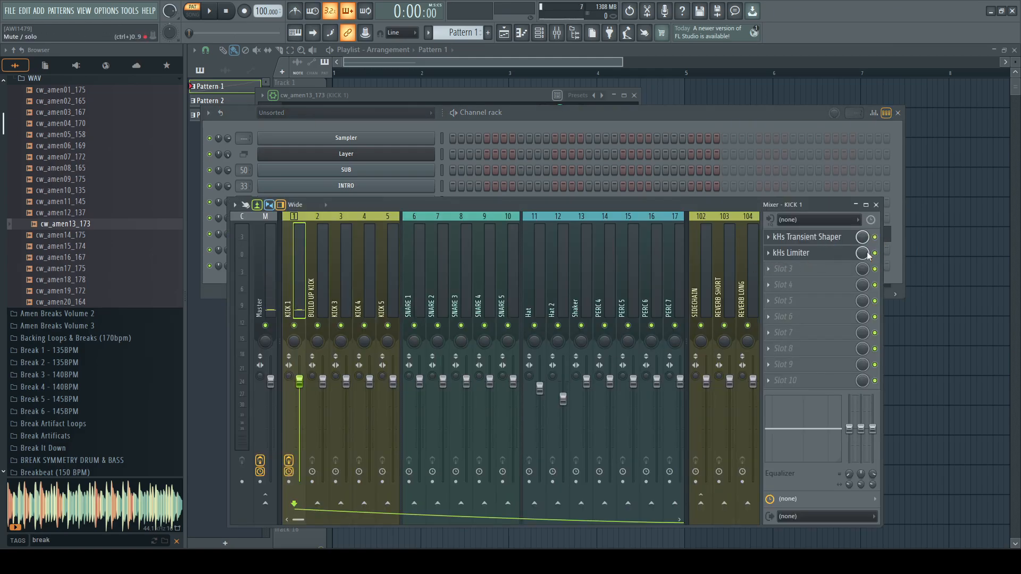
click(806, 237)
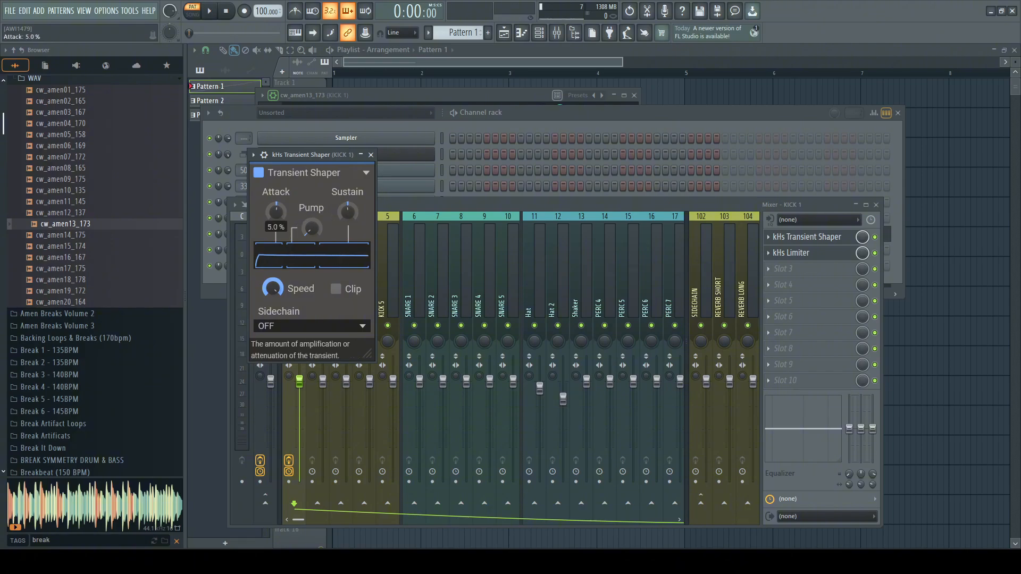
drag(306, 155, 488, 120)
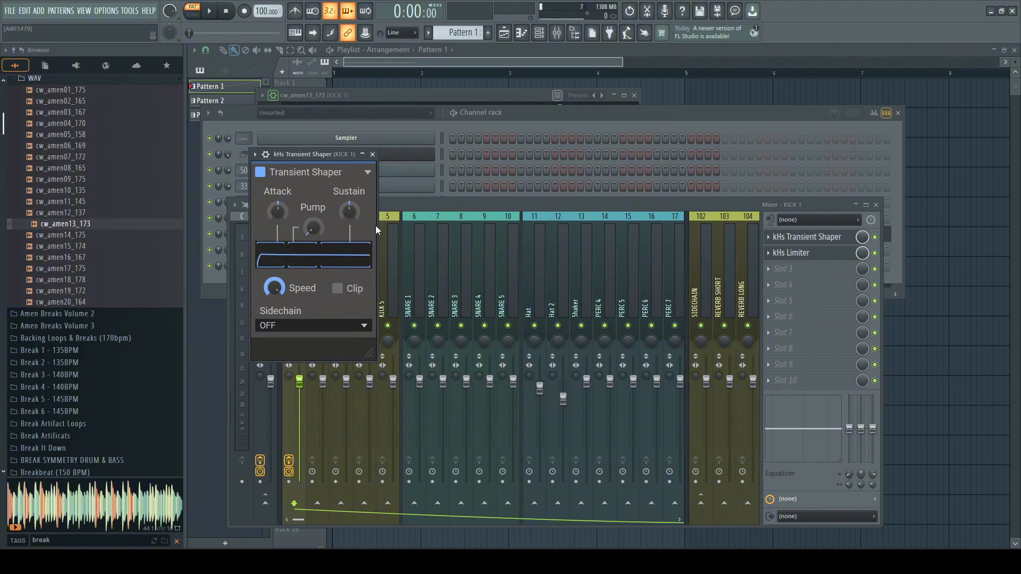
drag(279, 214, 279, 211)
drag(349, 211, 349, 213)
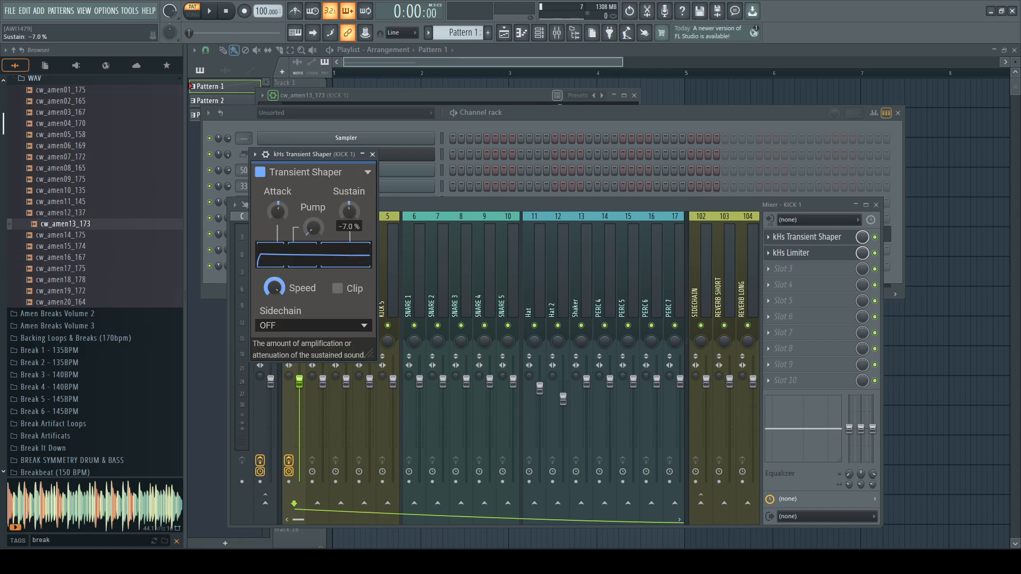
click(822, 254)
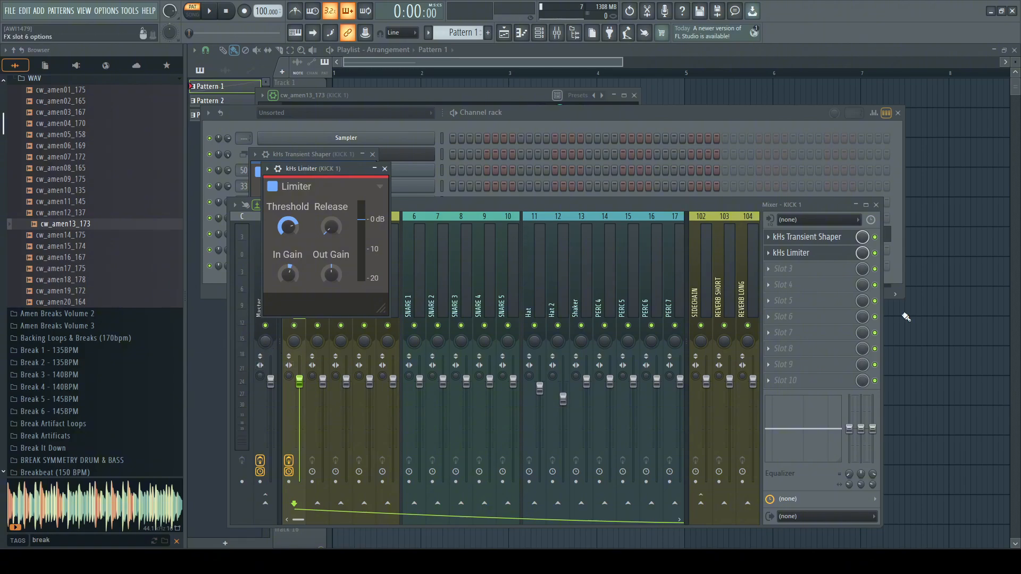
Step: Play Pattern 1 from the channel rack and open the cw_amen13_173 notes in the piano roll
click(591, 117)
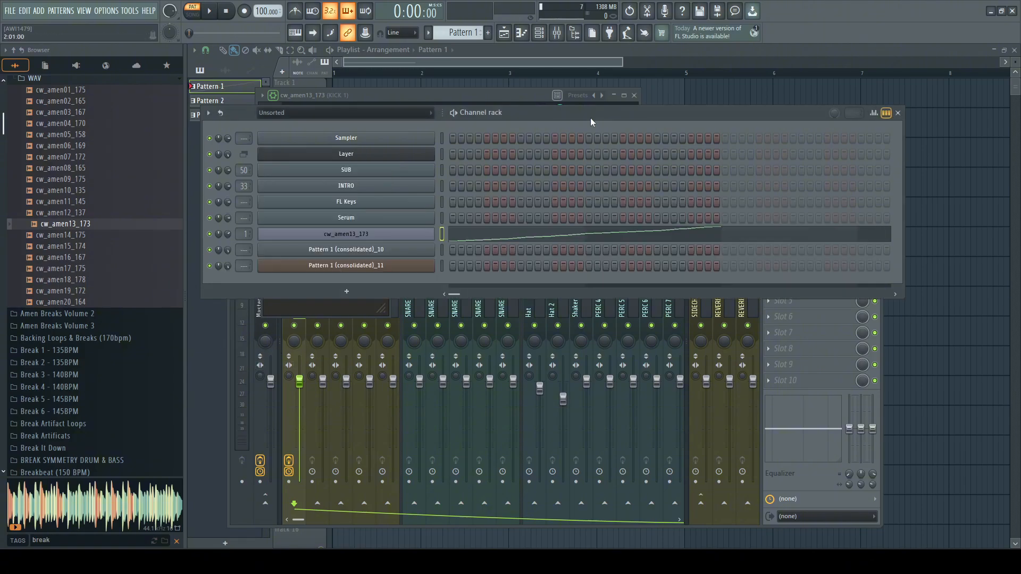
key(space)
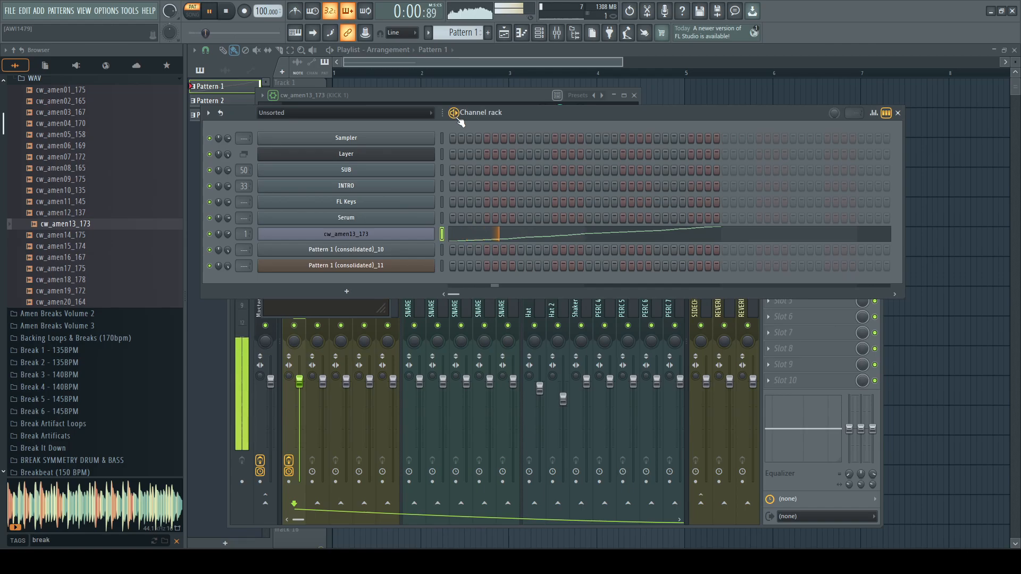
click(491, 237)
key(space)
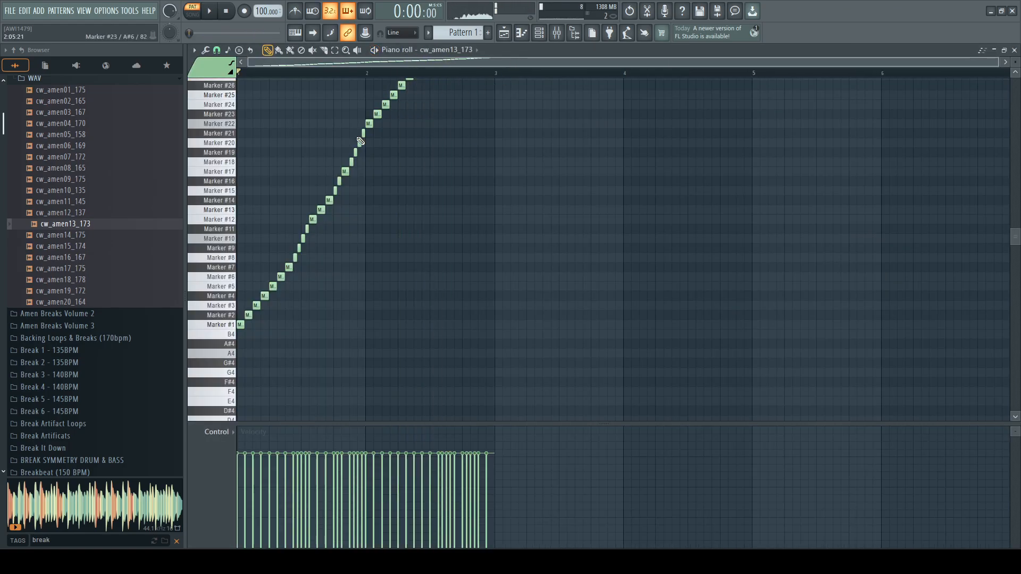
Step: Preview the original cw_amen13_173 loop from the browser and look over its slice notes in the piano roll
click(84, 227)
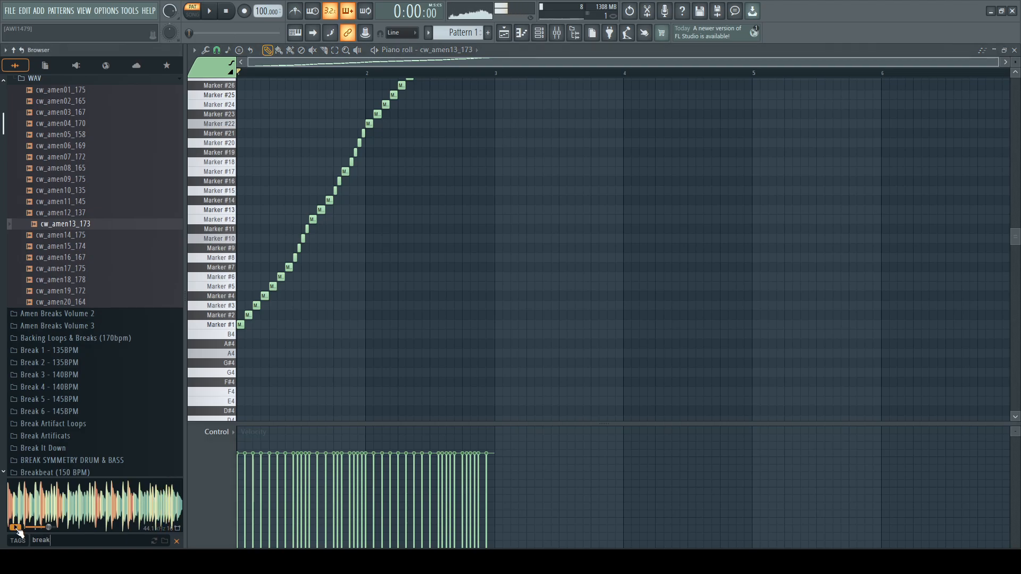
scroll(442, 149, up, 5)
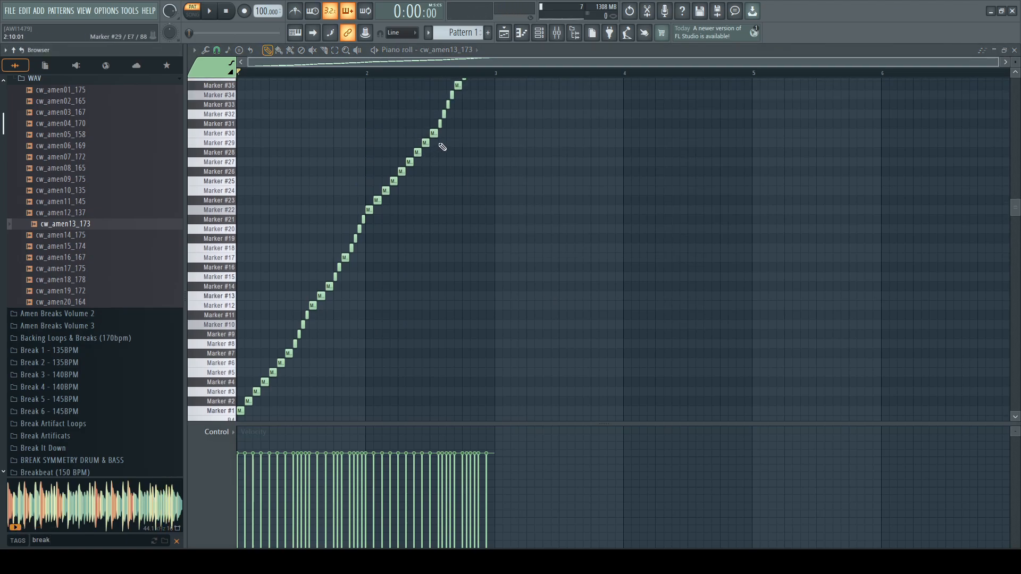
scroll(439, 151, down, 2)
scroll(438, 151, up, 2)
Step: Switch the piano roll's note control lane to Note fine pitch for the cw_amen13_173 slices
drag(215, 437, 215, 439)
click(215, 440)
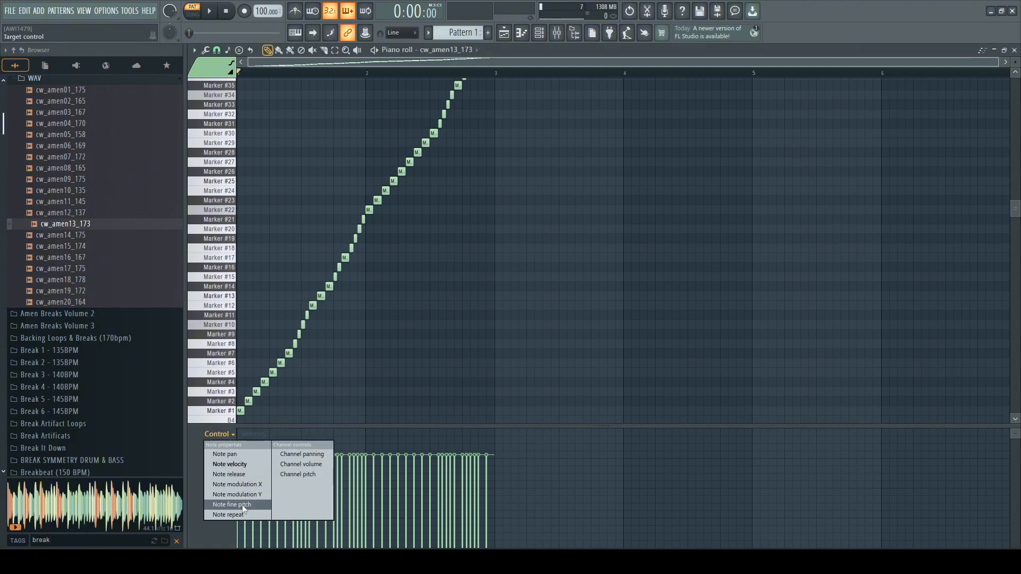
click(241, 505)
mouse_move(274, 467)
mouse_down()
mouse_move(298, 492)
mouse_move(362, 503)
mouse_move(351, 468)
mouse_move(298, 501)
mouse_move(306, 461)
mouse_up()
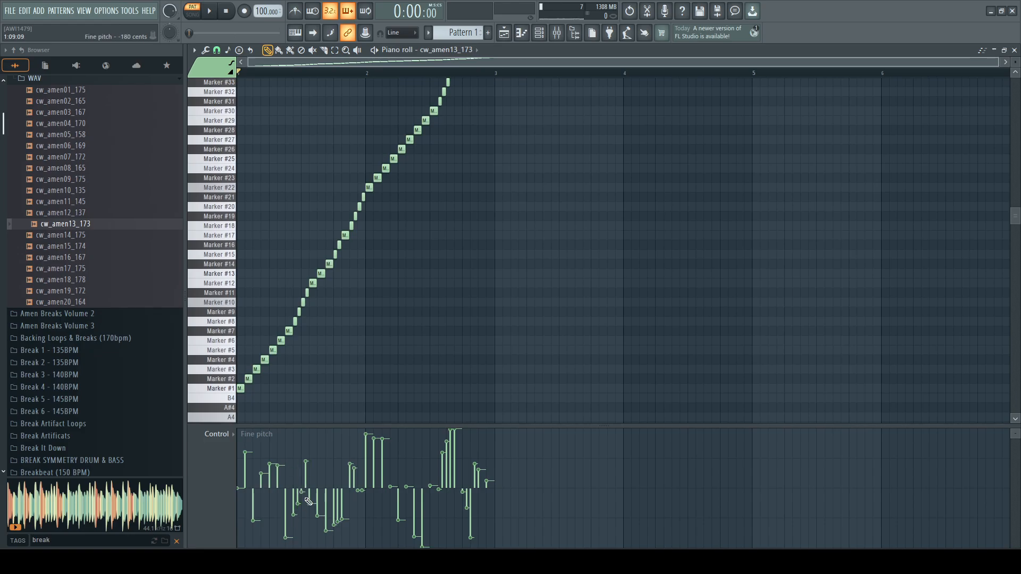
Step: Play Pattern 1 to hear the slices with their fine pitch variations, and examine the upper slice notes
key(space)
scroll(330, 121, up, 2)
scroll(335, 124, up, 4)
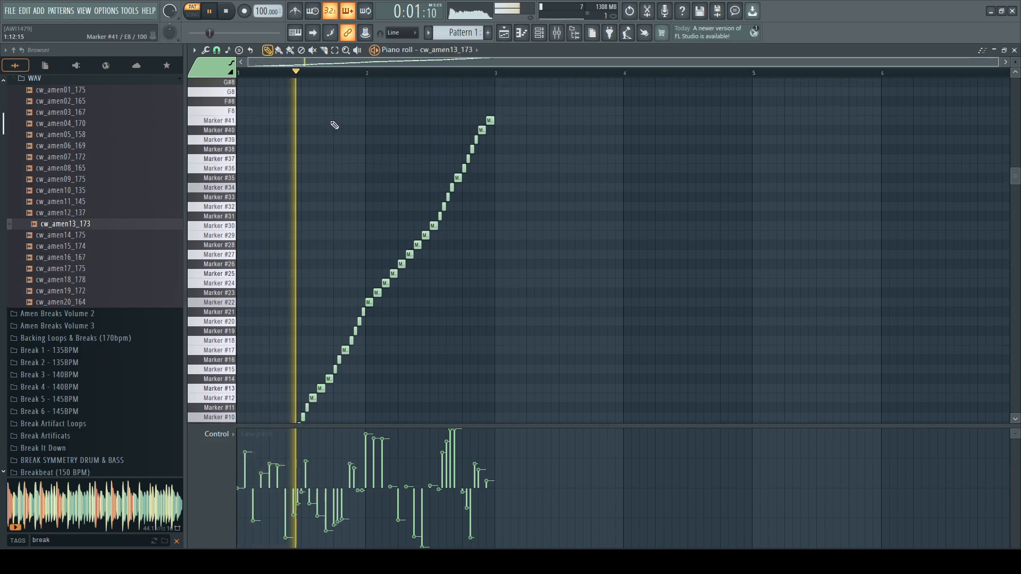
key(space)
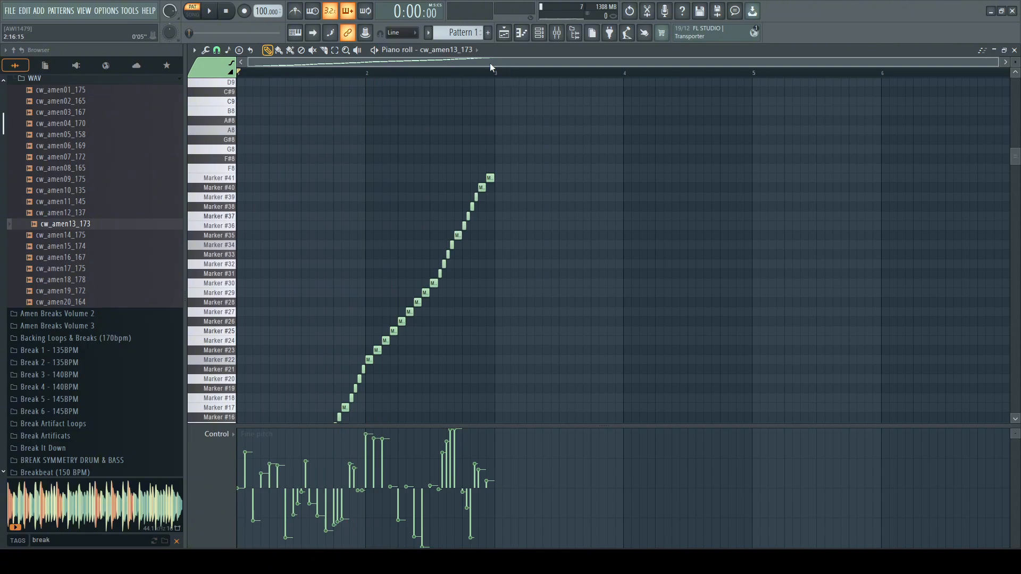
Step: In the cw_amen13_173 Slicex volume envelope, move the end point further out and bend the decay into a concave curve
click(538, 33)
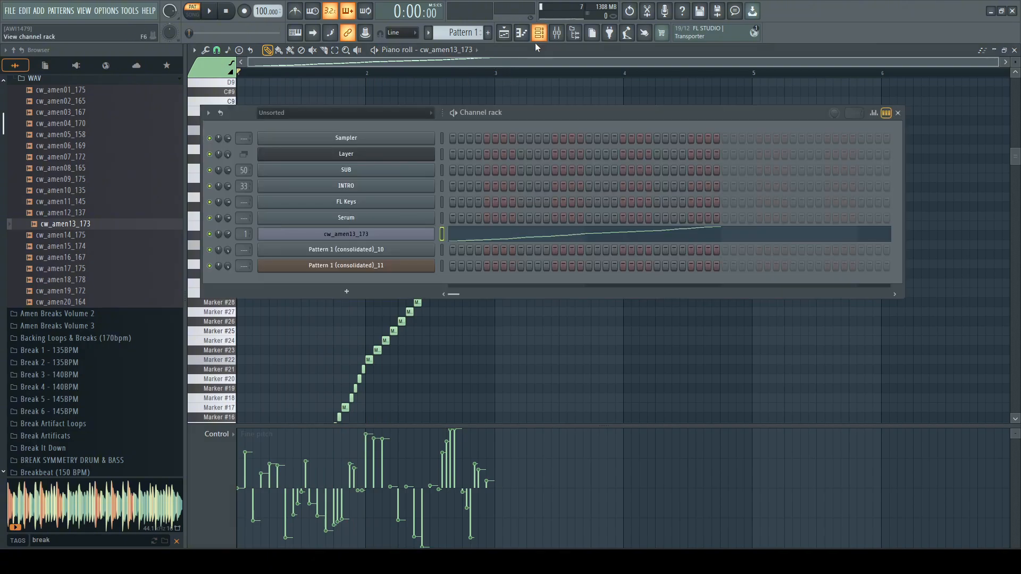
click(431, 234)
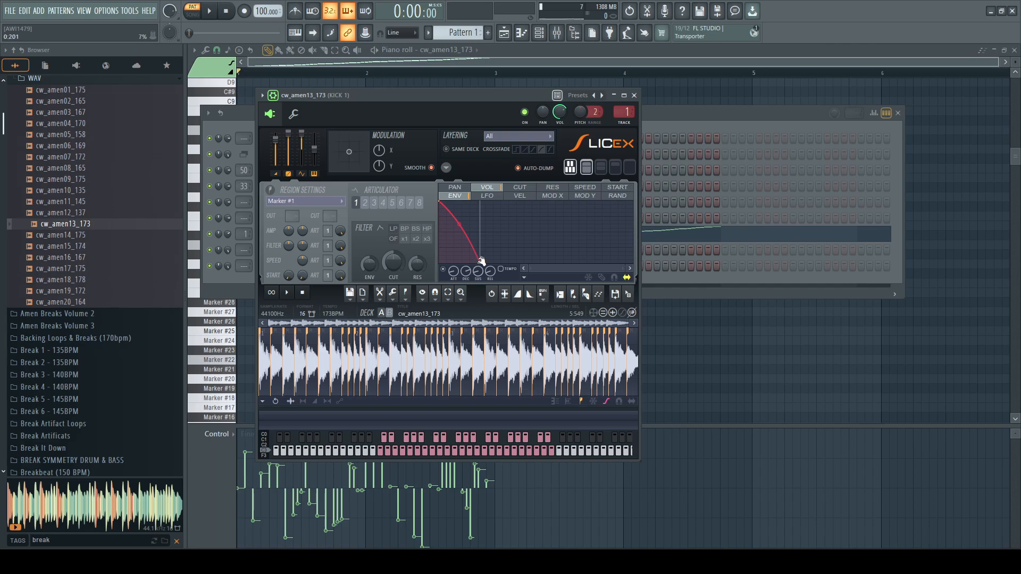
drag(481, 260, 504, 259)
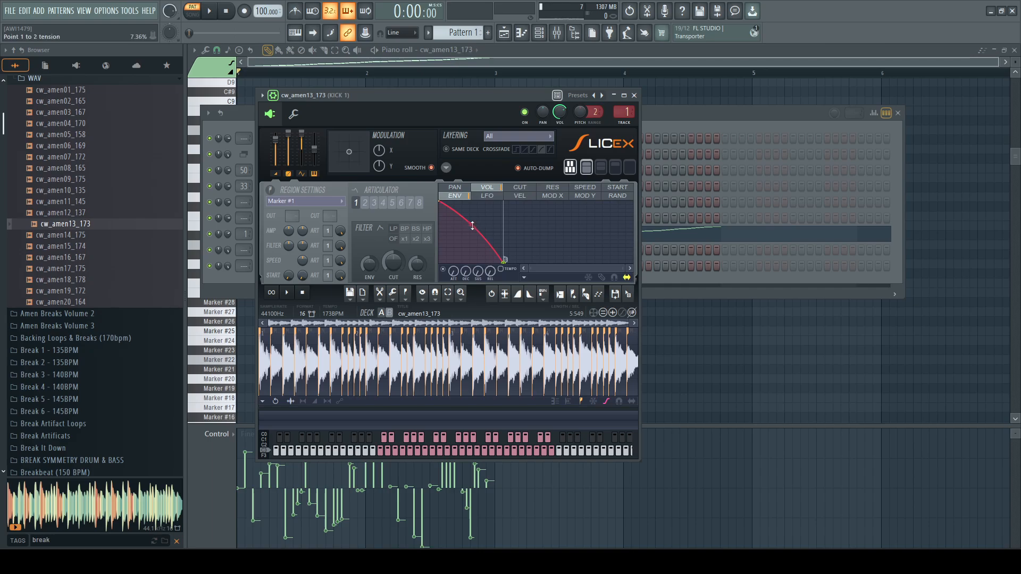
drag(471, 235, 474, 255)
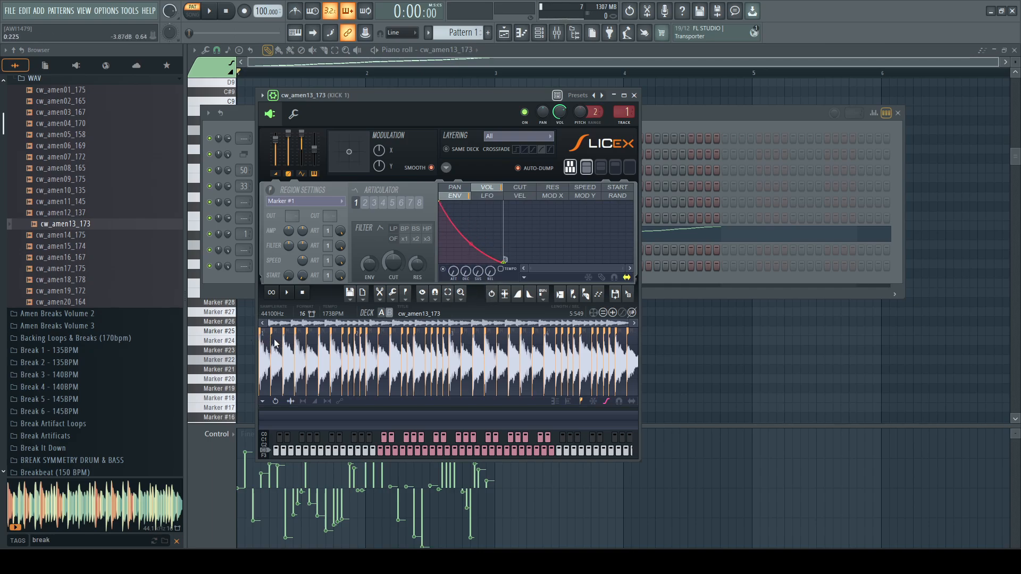
scroll(276, 344, up, 6)
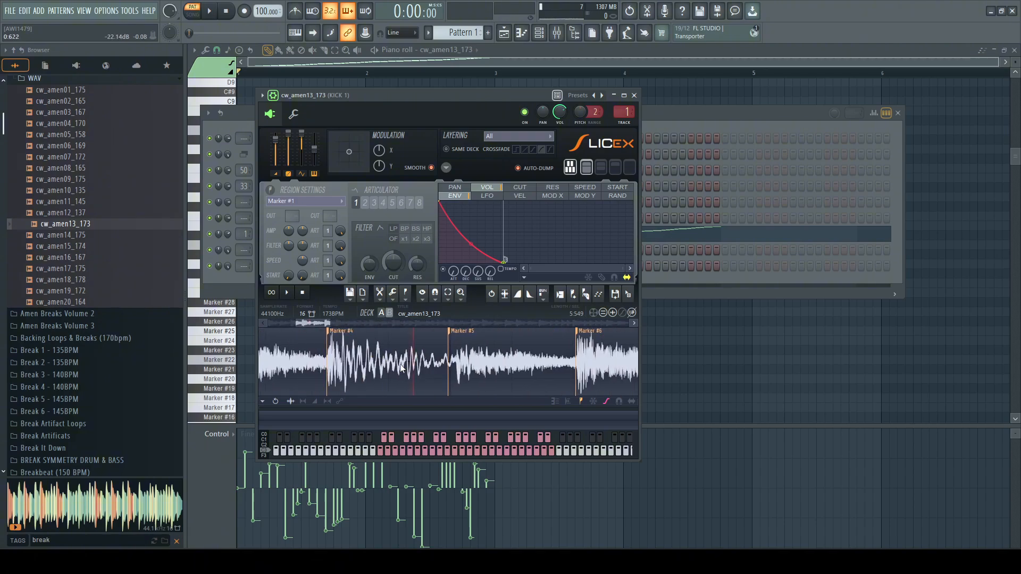
scroll(410, 364, down, 6)
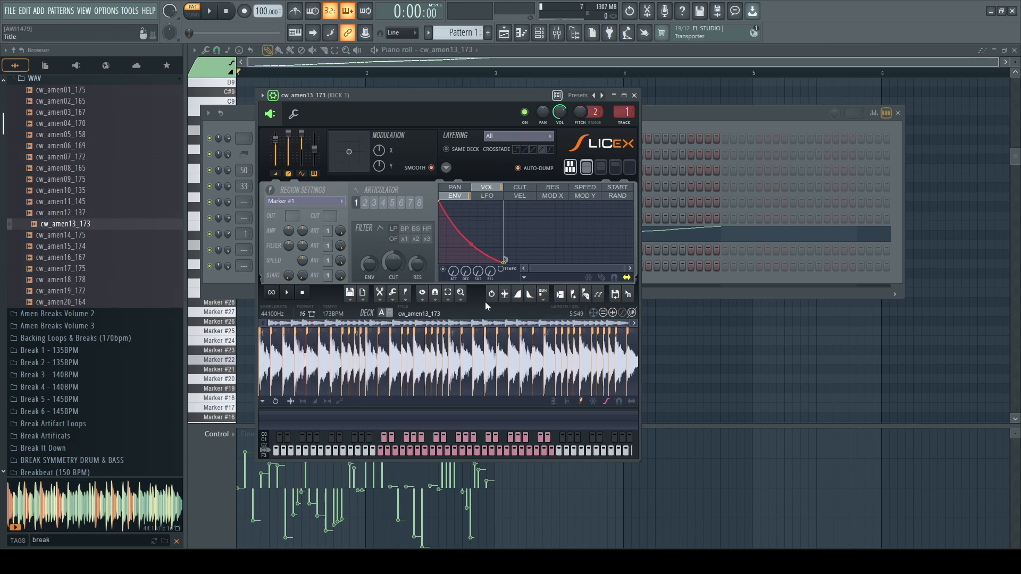
Step: Preview the source loop cw_amen13_173 in the browser again and reopen its channel in Slicex
click(745, 143)
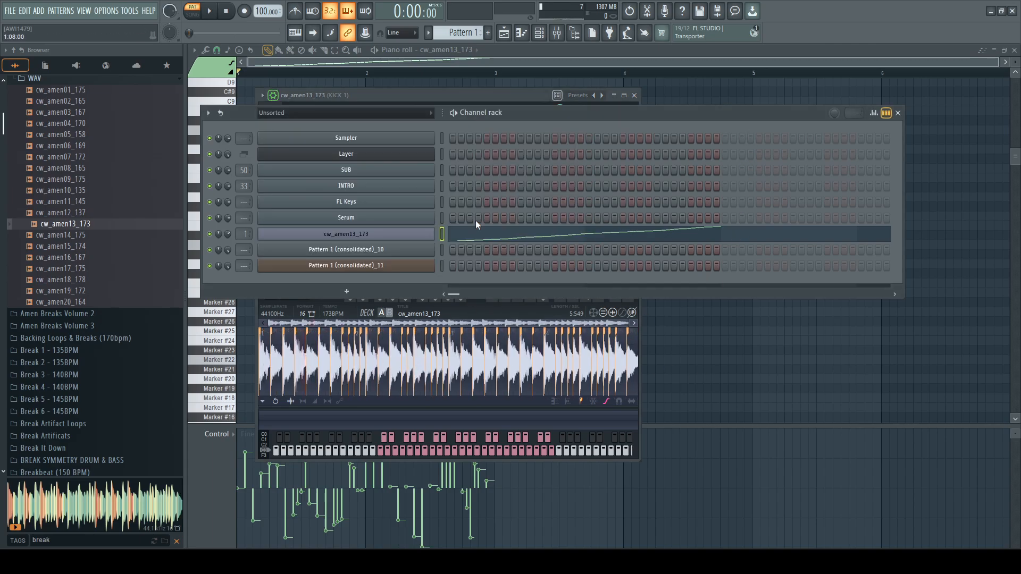
right_click(73, 225)
click(409, 236)
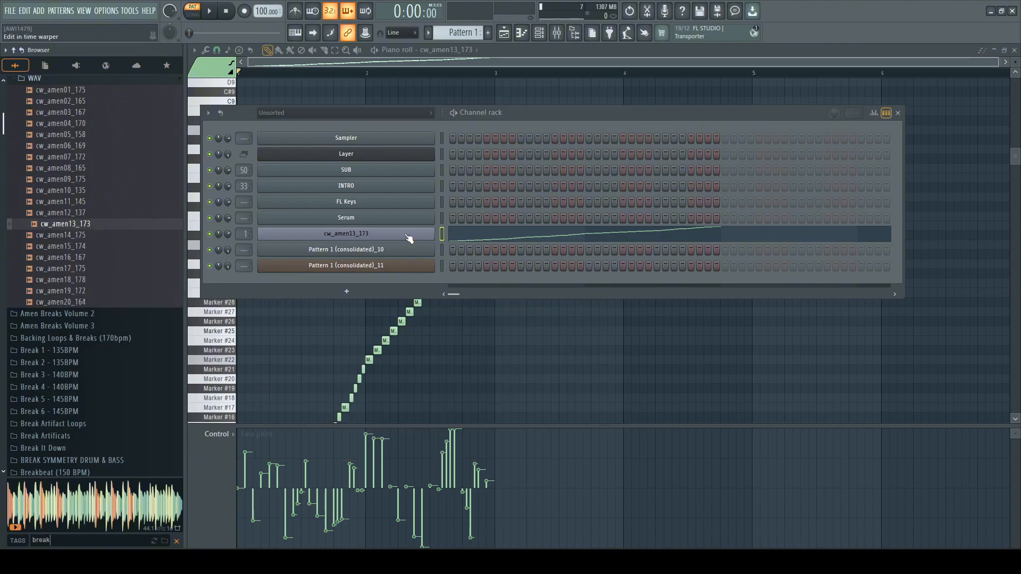
click(408, 236)
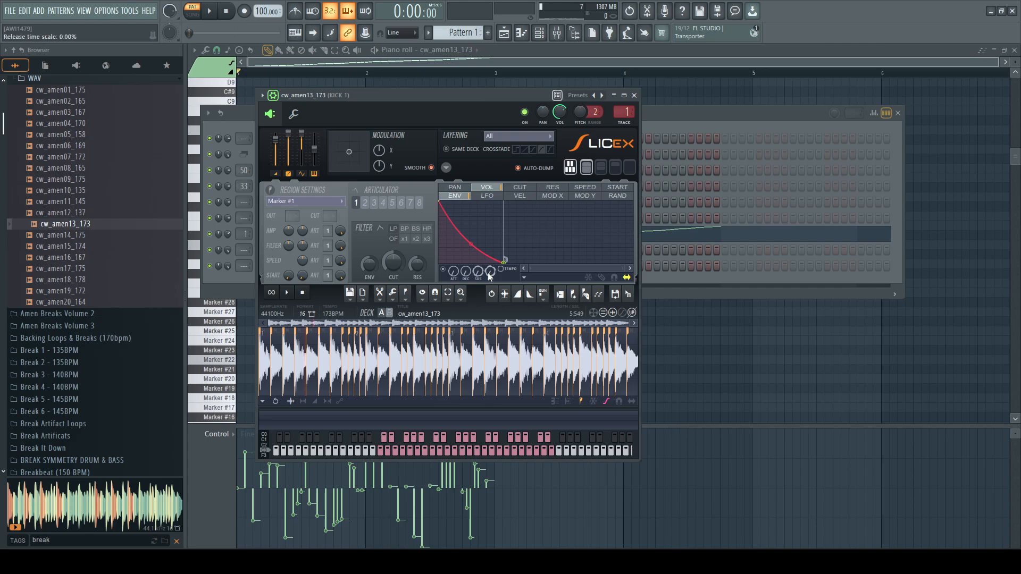
Step: Shorten the decay of the cw_amen13_173 Slicex volume envelope while Pattern 1 plays, and stop playback
click(672, 133)
key(space)
click(421, 233)
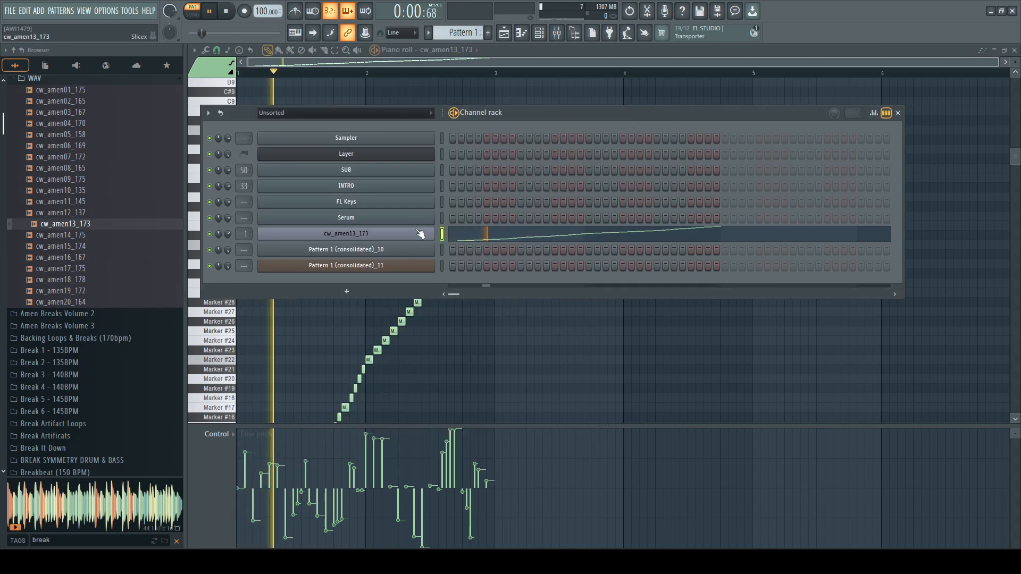
click(410, 245)
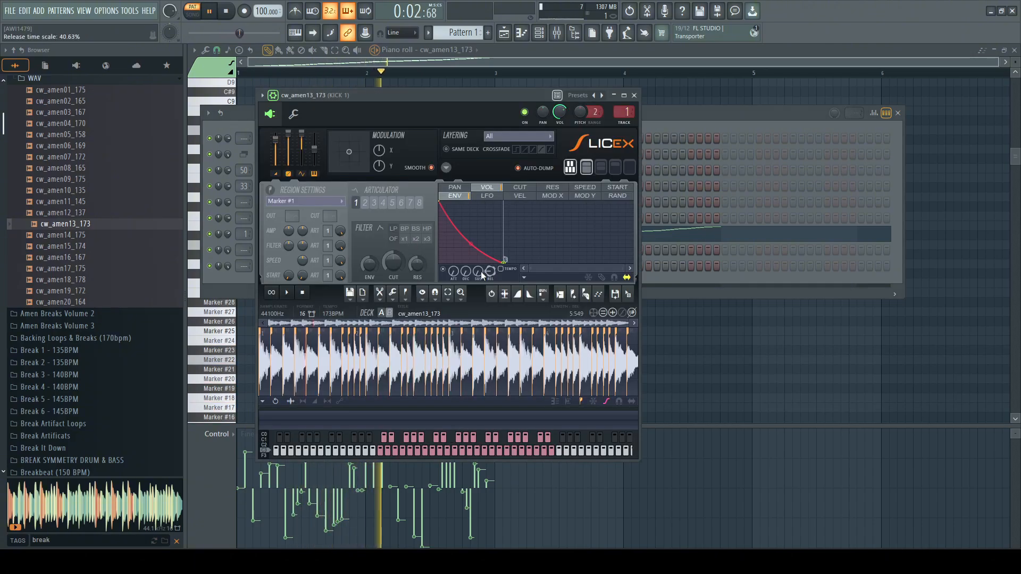
mouse_move(466, 271)
mouse_down()
mouse_move(465, 290)
mouse_move(466, 234)
mouse_move(466, 282)
mouse_move(471, 245)
mouse_move(456, 270)
mouse_move(468, 272)
mouse_move(452, 258)
mouse_up()
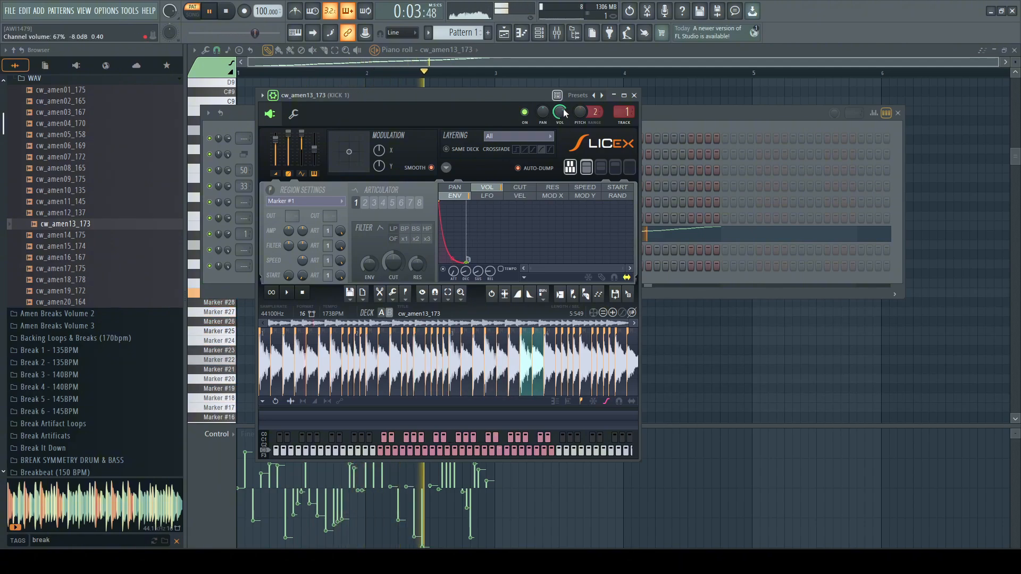
key(space)
Step: Look at the Granulizer settings of the Pattern 1 (consolidated)_10 channel, and return to the cw_amen13_173 channel
key(F6)
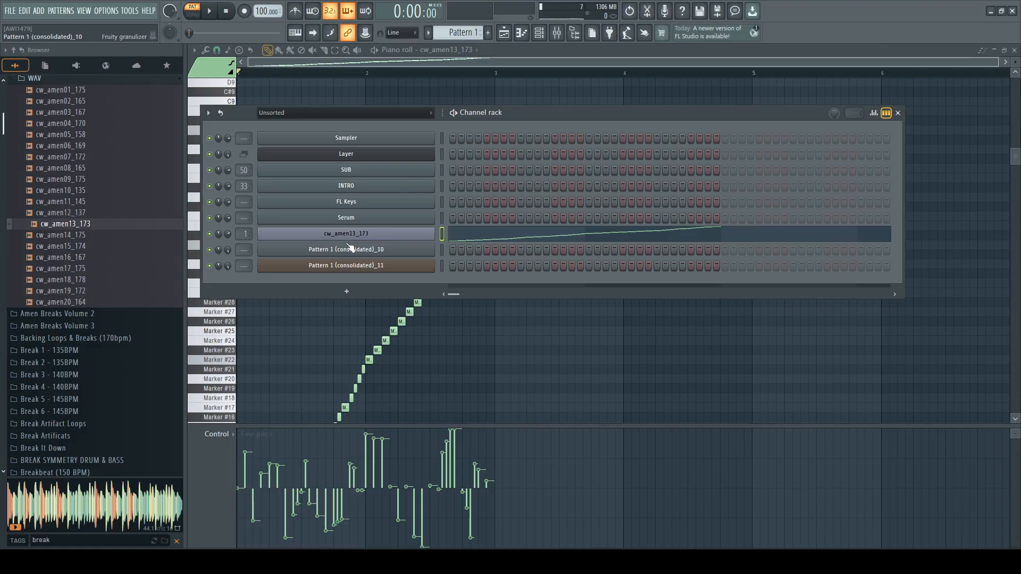
click(372, 235)
click(544, 112)
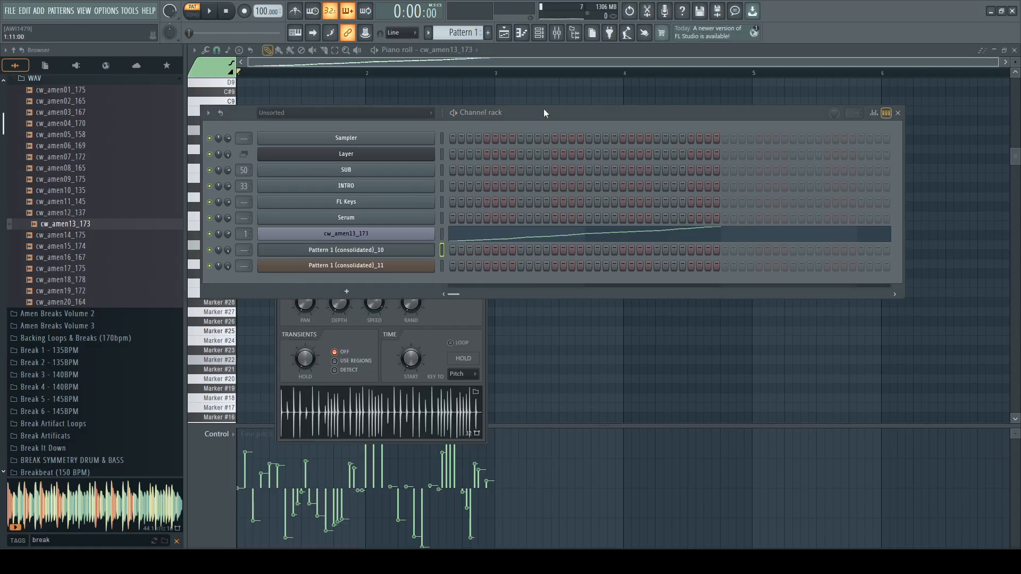
click(404, 236)
click(707, 112)
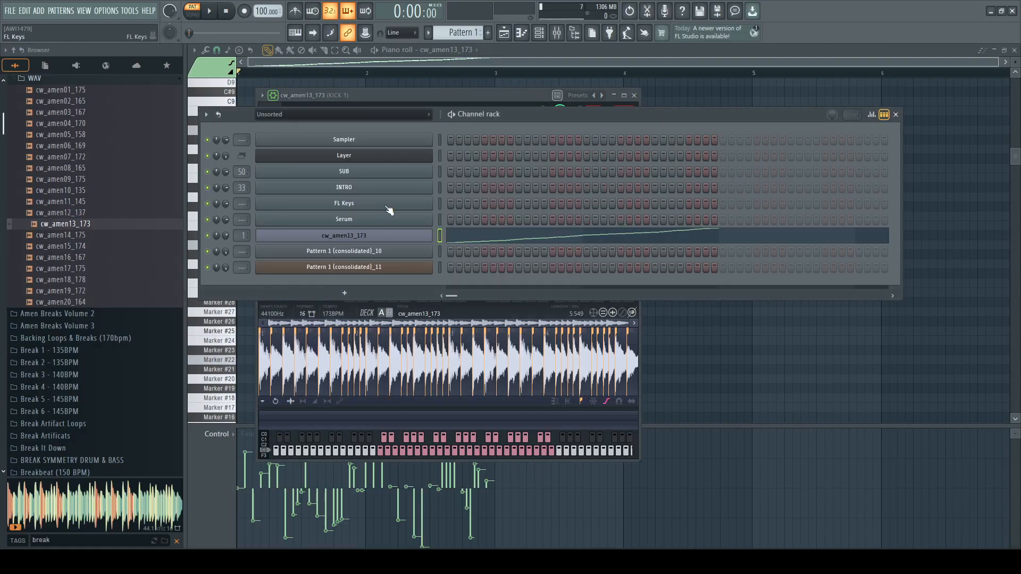
right_click(224, 235)
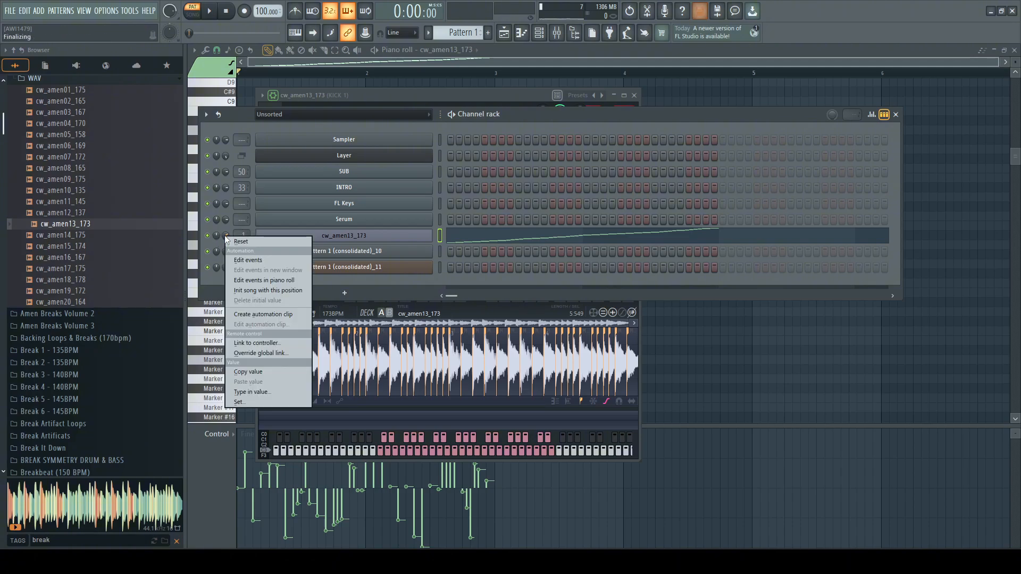
key(Escape)
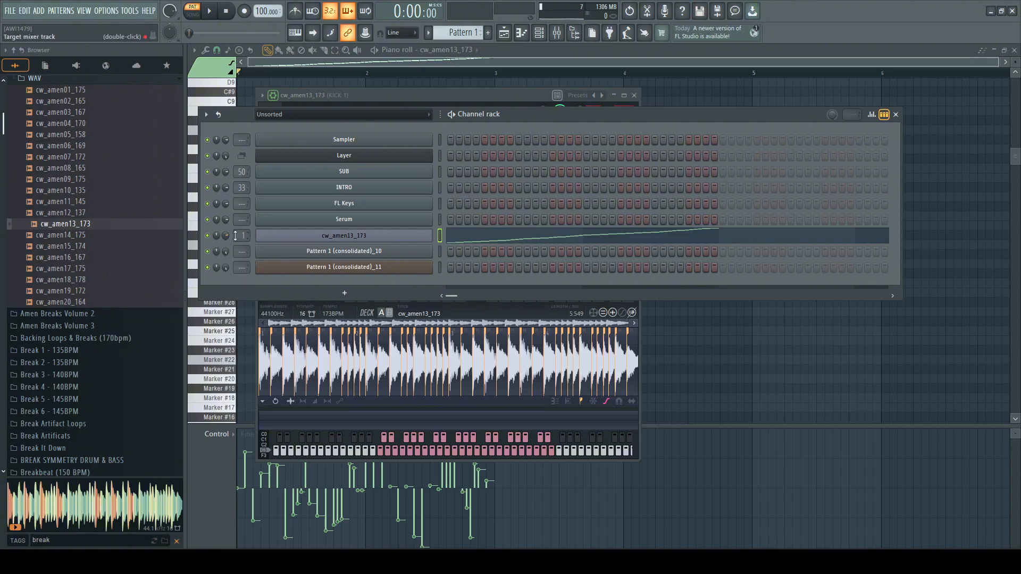
Step: Look at the mixer track assigned to the cw_amen13_173 channel and reopen its Slicex window
click(242, 235)
drag(625, 117, 623, 119)
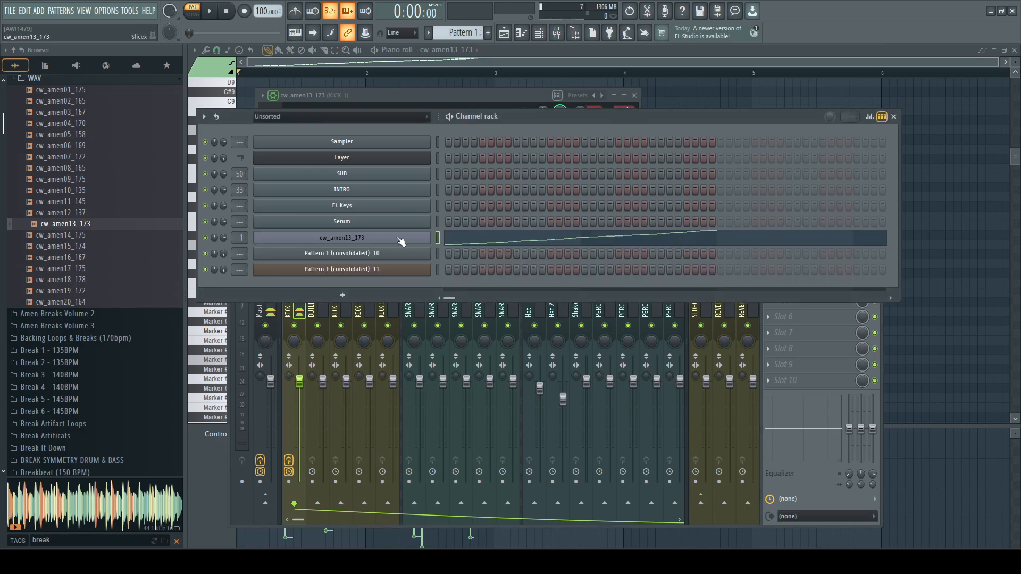
click(388, 241)
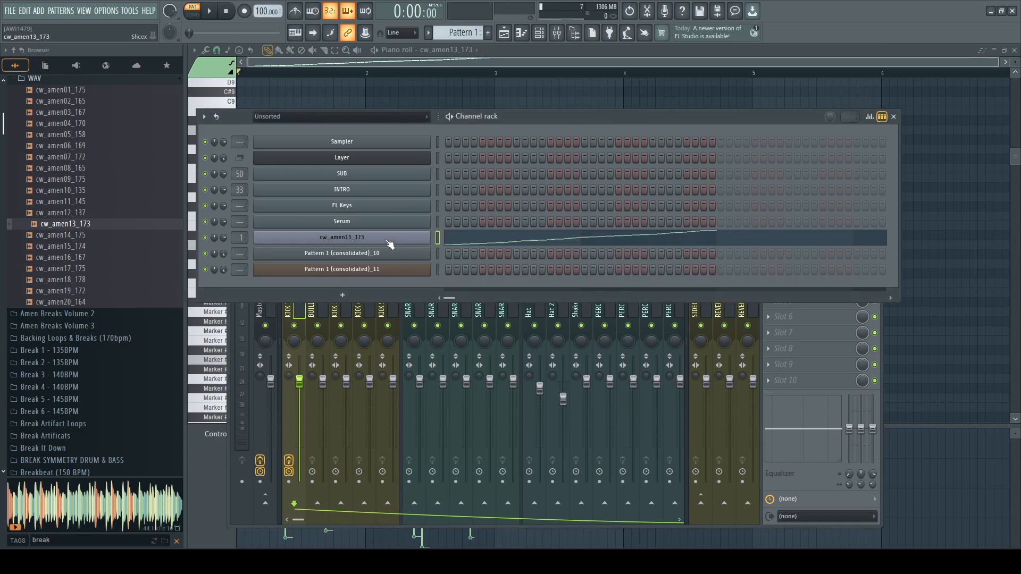
click(544, 122)
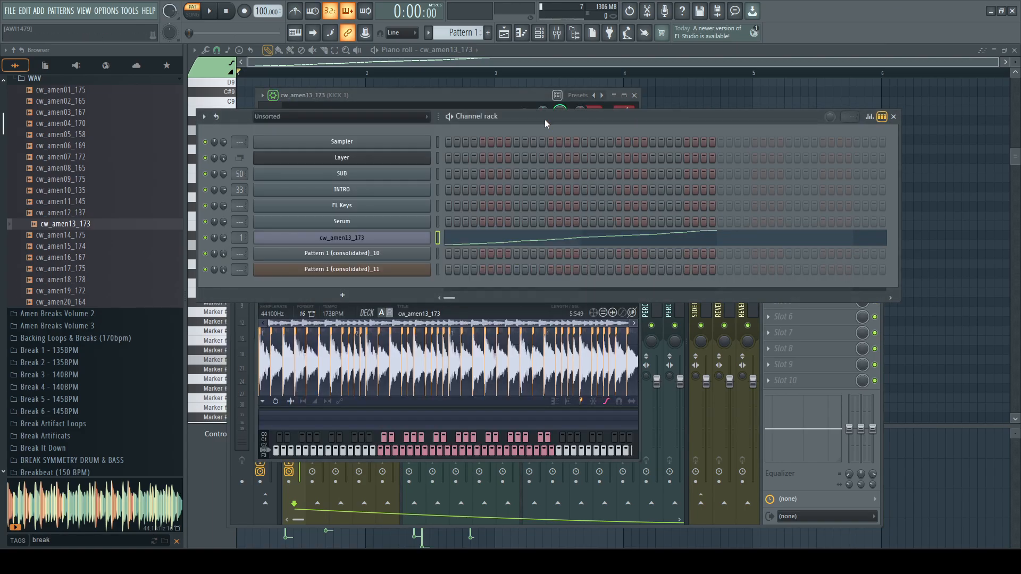
Step: Reshape the cw_amen13_173 Slicex volume envelope with more curve, a lower sustain level and about 77% decay time scale during playback, and stop Pattern 1
click(453, 120)
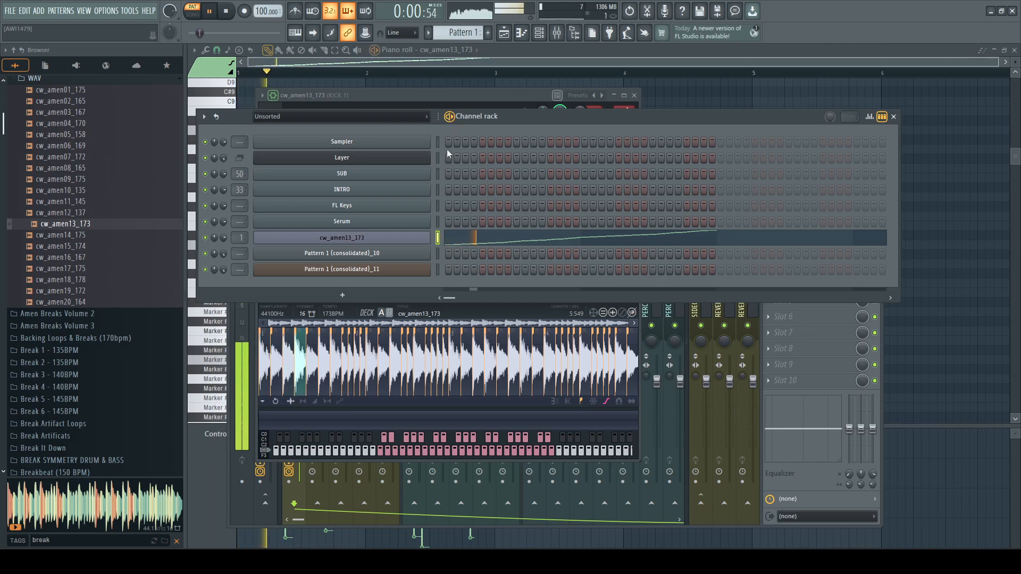
click(399, 243)
click(399, 244)
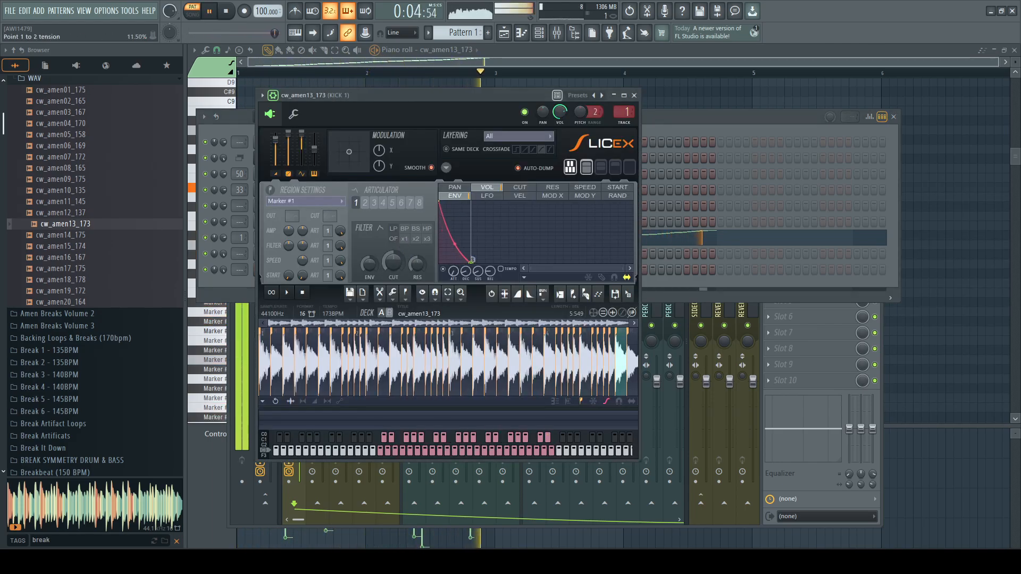
drag(490, 278, 466, 271)
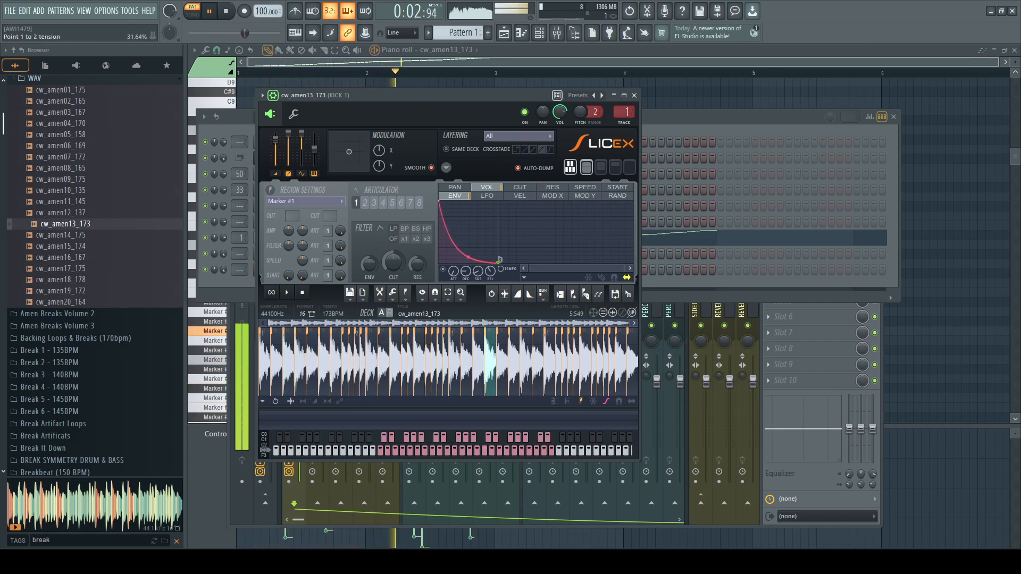
mouse_move(462, 274)
mouse_down()
mouse_move(463, 284)
mouse_move(468, 228)
mouse_move(472, 256)
mouse_up()
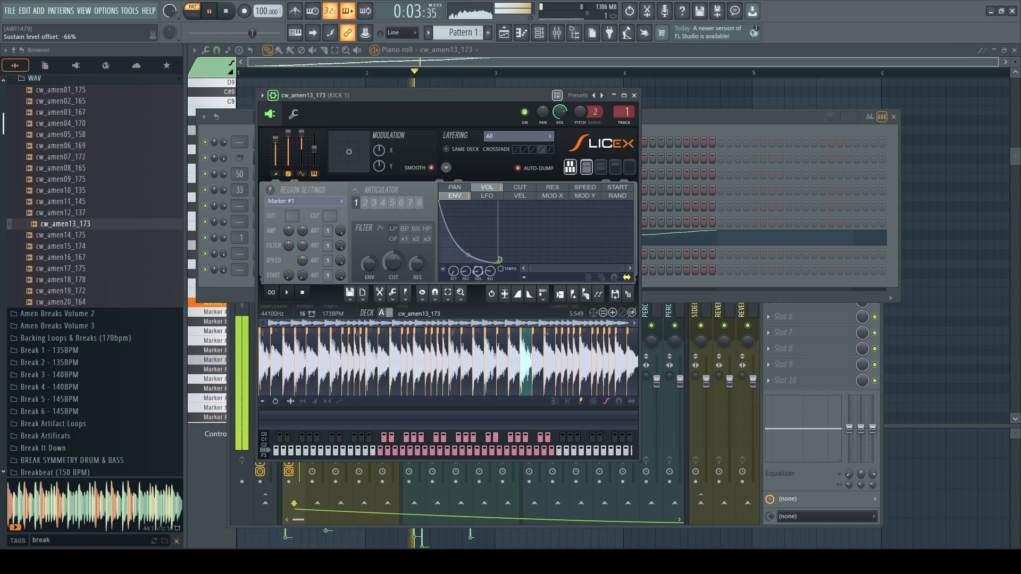
mouse_move(465, 271)
mouse_down()
mouse_move(466, 309)
mouse_move(465, 269)
mouse_up()
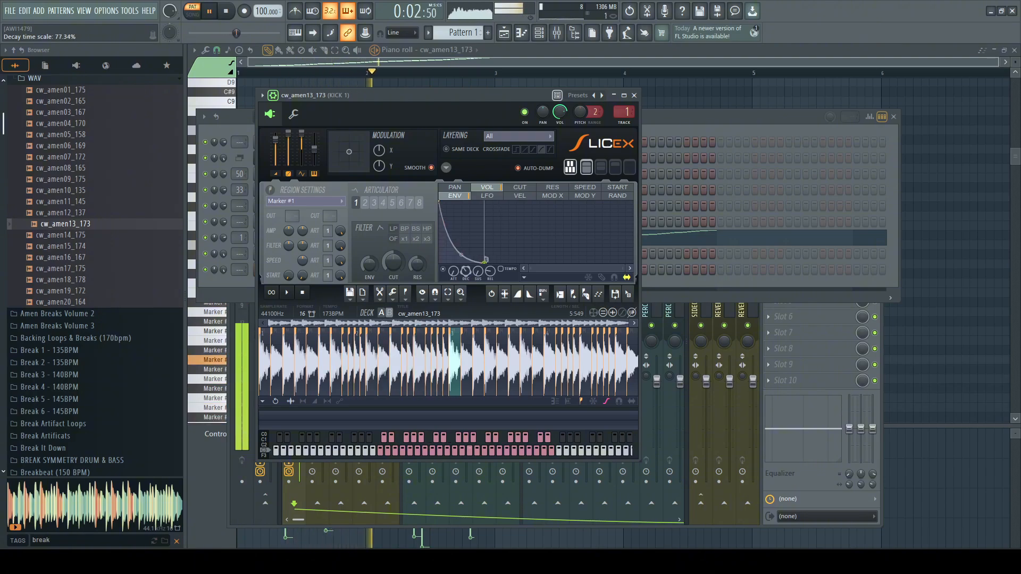
click(677, 122)
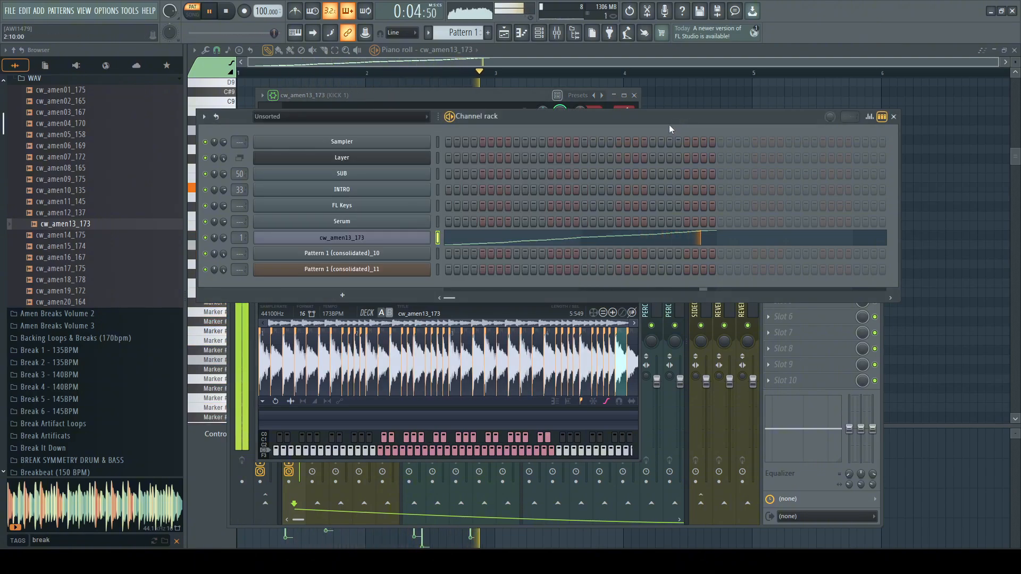
key(space)
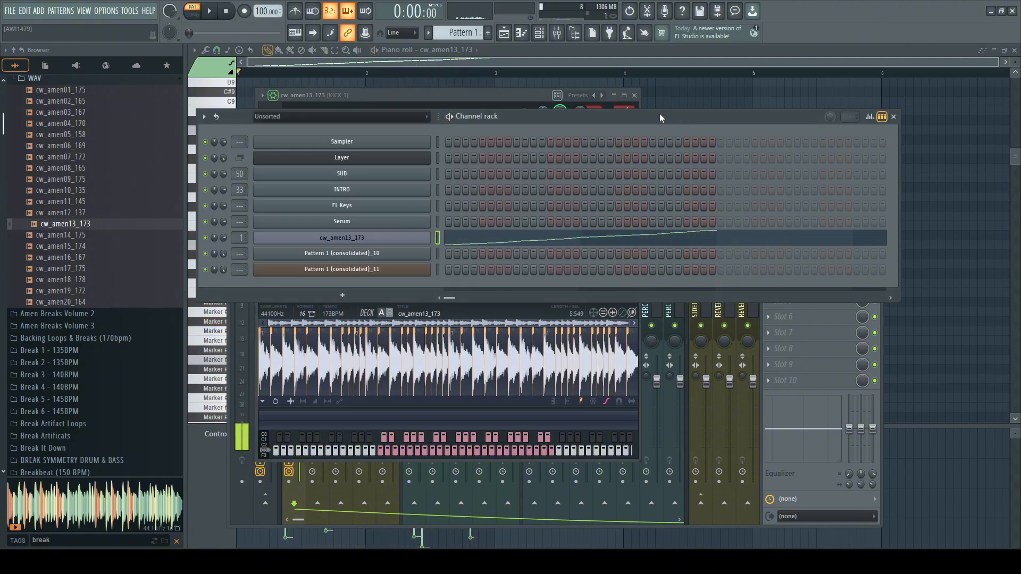
Step: Clear the old clips from the playlist and place a Pattern 1 clip at bar 1 of Track 1
click(1014, 50)
click(652, 51)
right_click(479, 125)
right_click(367, 159)
click(406, 93)
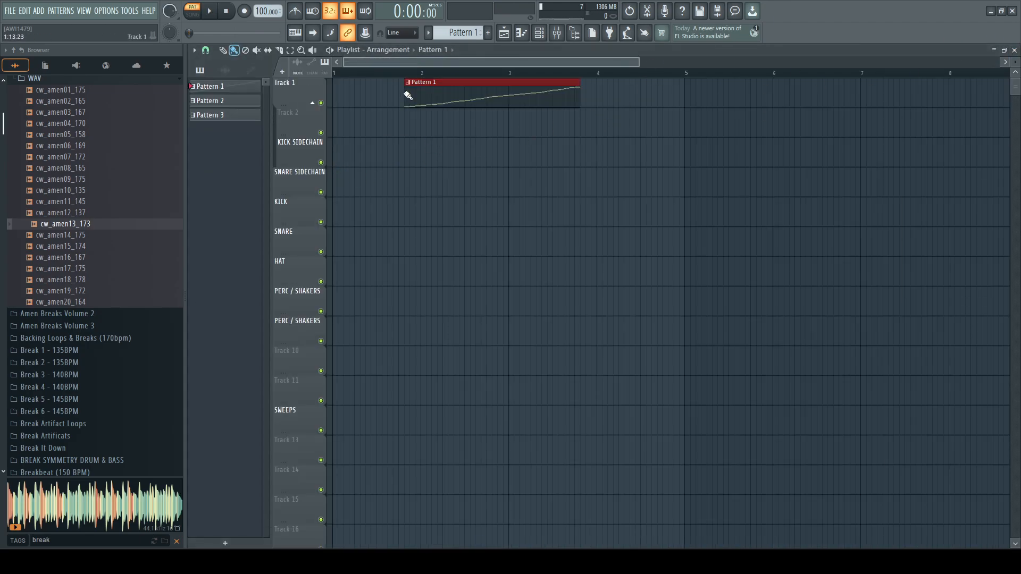
drag(408, 96, 336, 95)
Step: Select the two bars of the Pattern 1 clip and consolidate them to Pattern 1 (consolidated)_12.wav
drag(512, 72, 335, 73)
scroll(497, 74, up, 3)
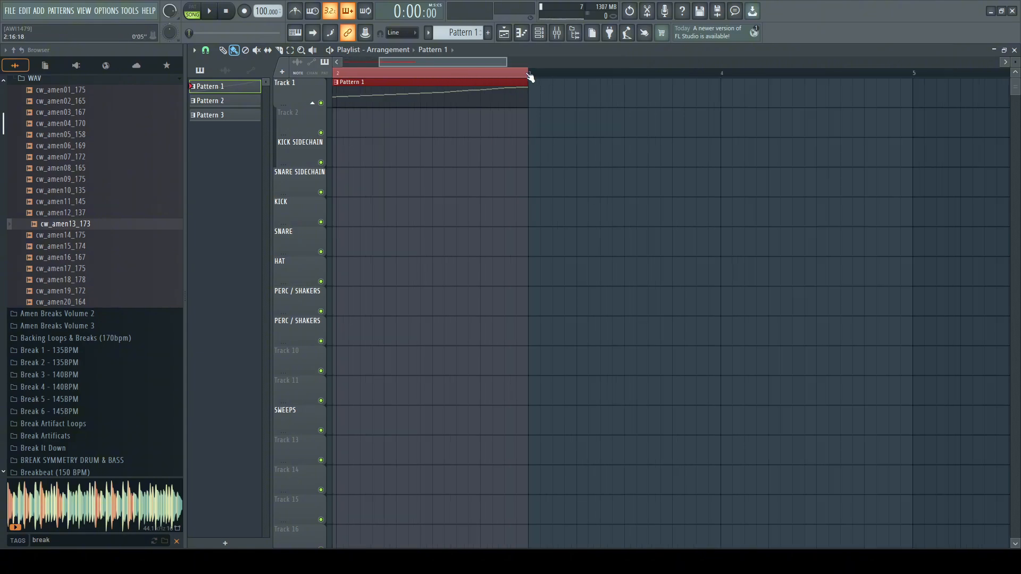
drag(444, 207, 7, 133)
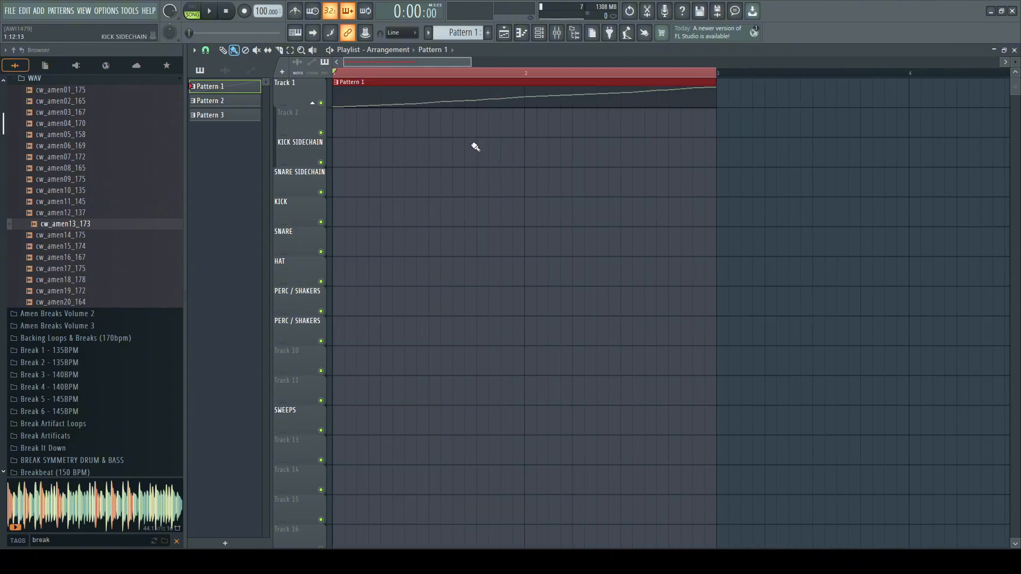
key(ctrl+alt+c)
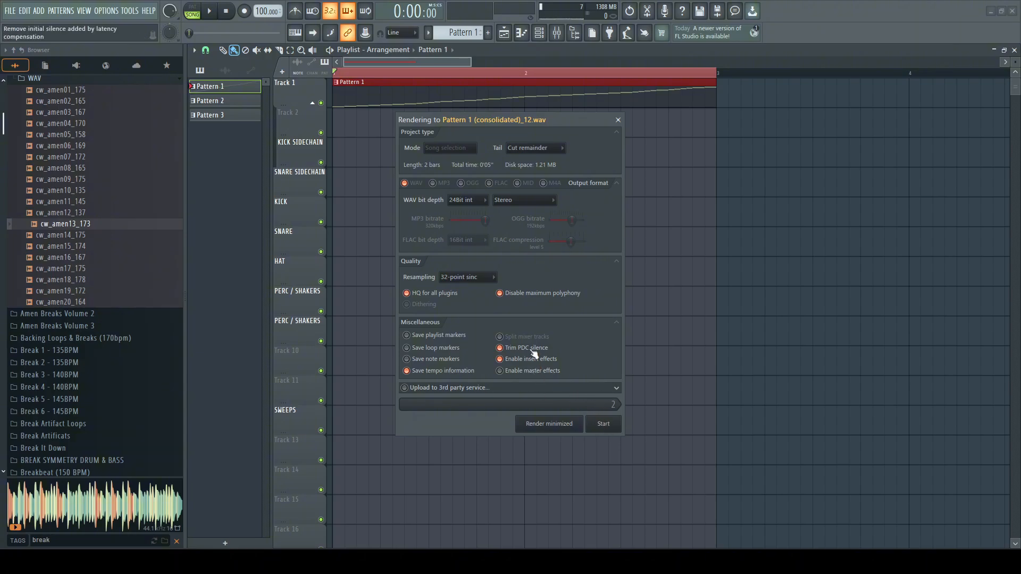
click(607, 406)
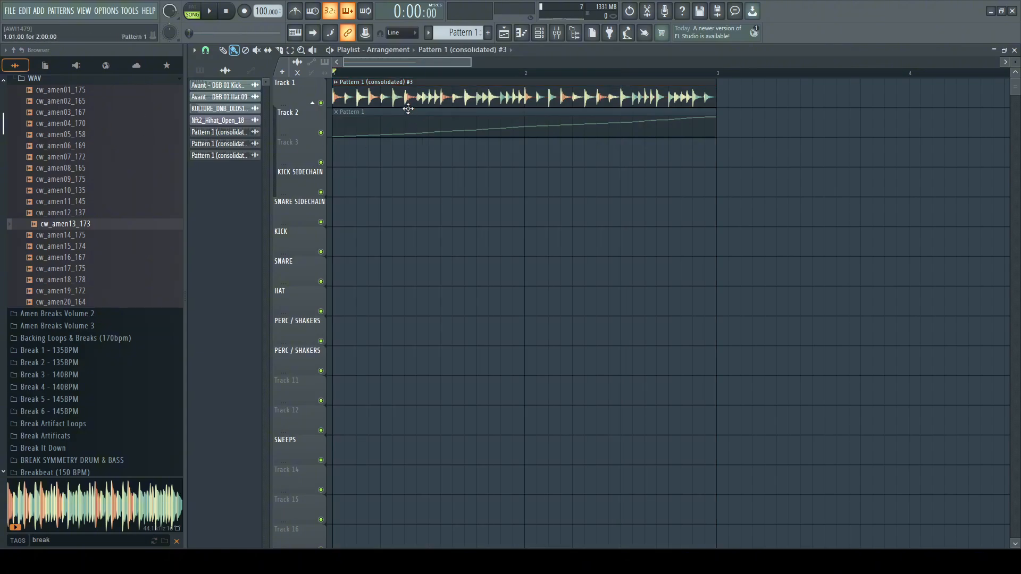
Step: Delete the muted Pattern 1 clip from Track 2 and check the channel rack's channel groups
right_click(407, 110)
click(541, 36)
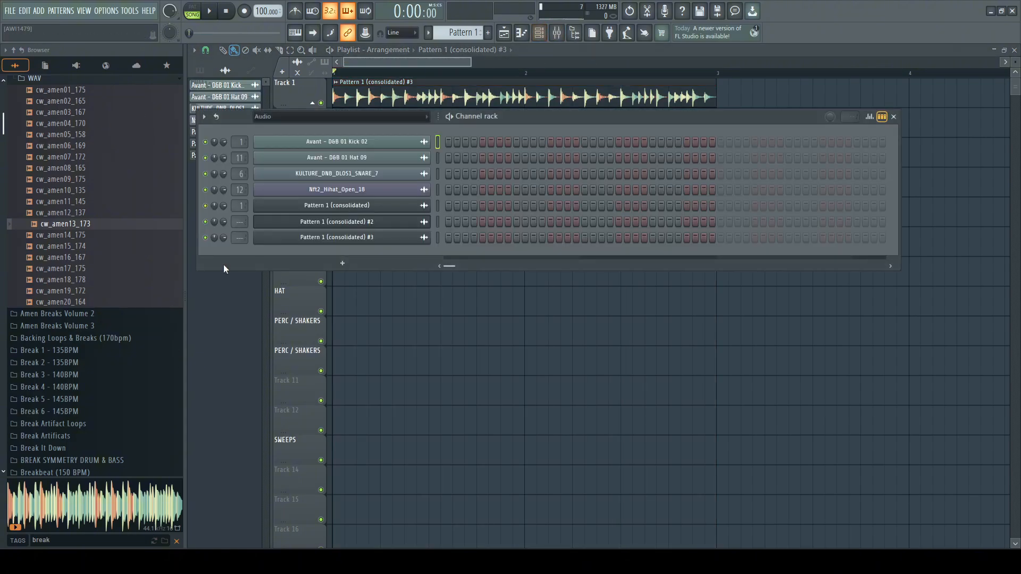
click(388, 118)
click(362, 160)
Step: Open the sample of the Pattern 1 (consolidated) #3 audio clip in a new Fruity Granulizer channel
double_click(411, 92)
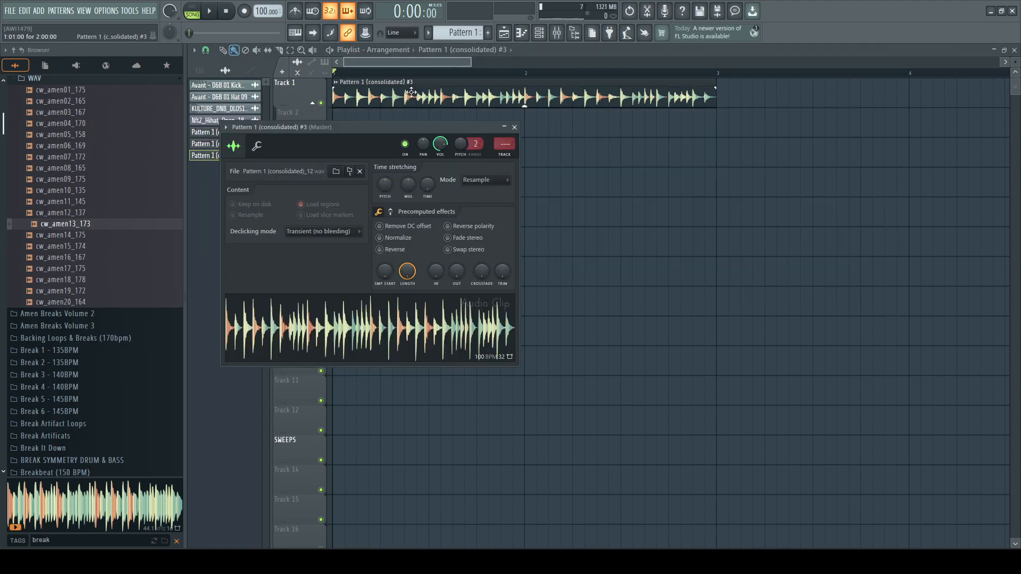
click(352, 83)
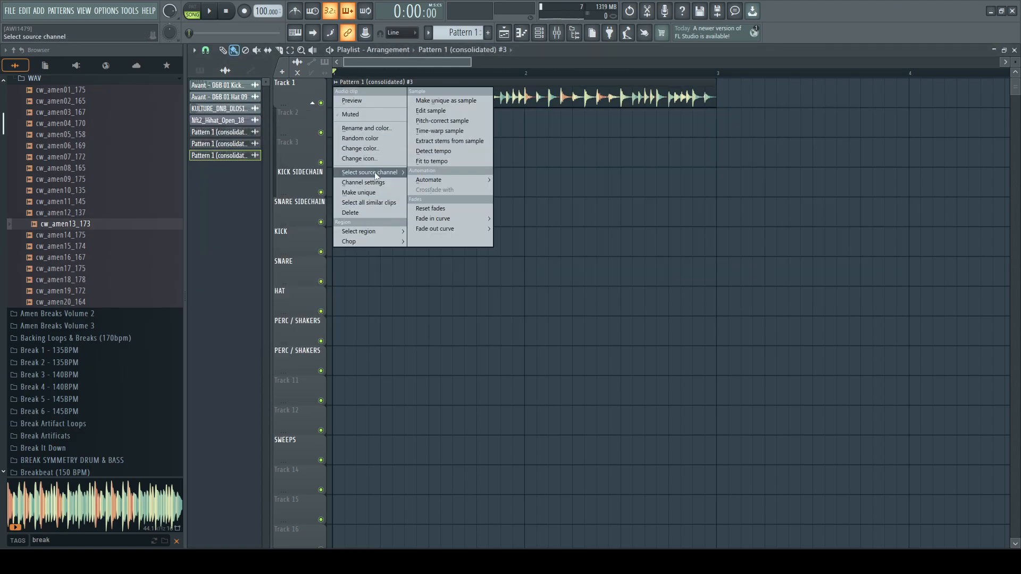
click(550, 87)
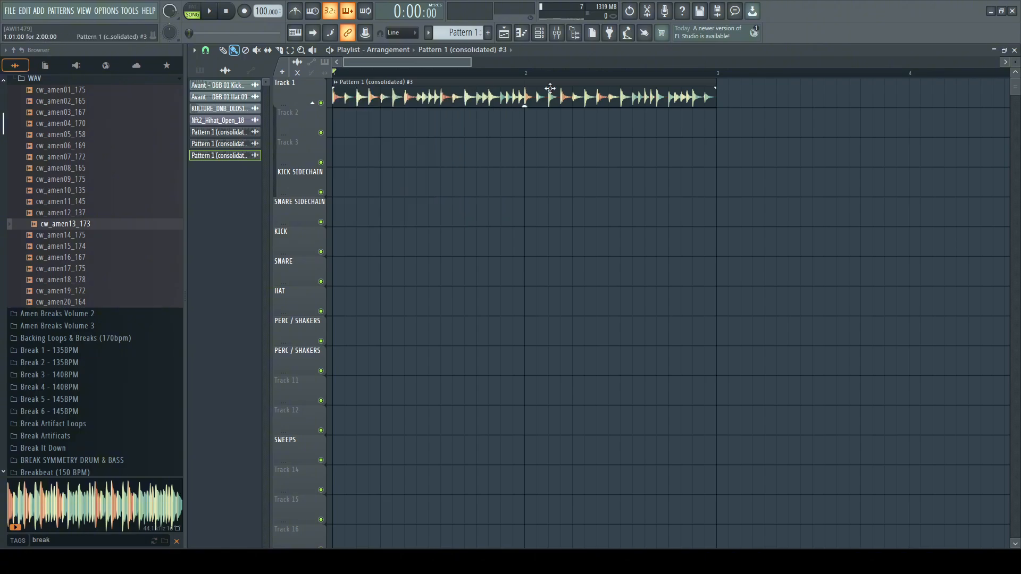
double_click(550, 87)
right_click(378, 316)
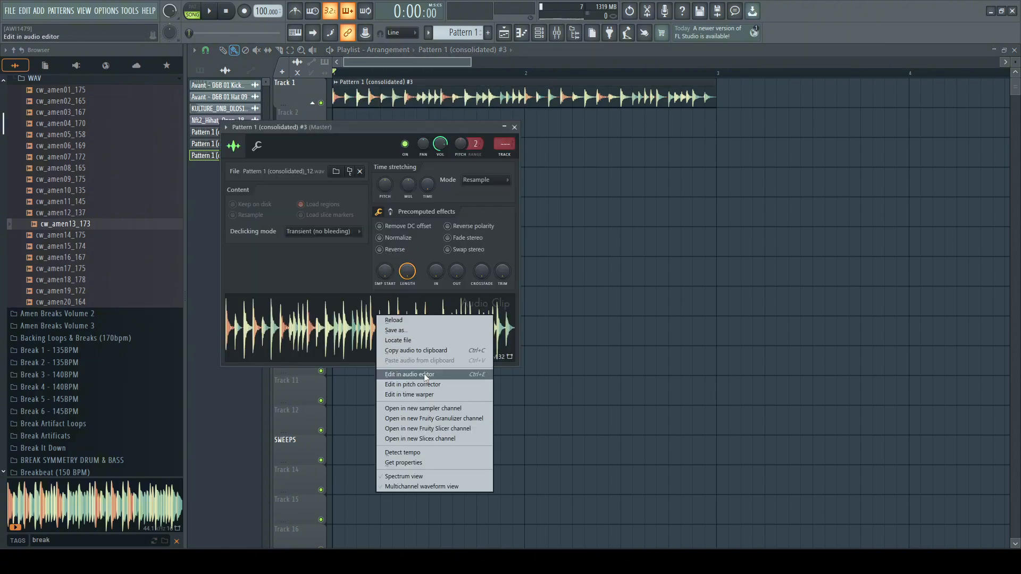
click(461, 419)
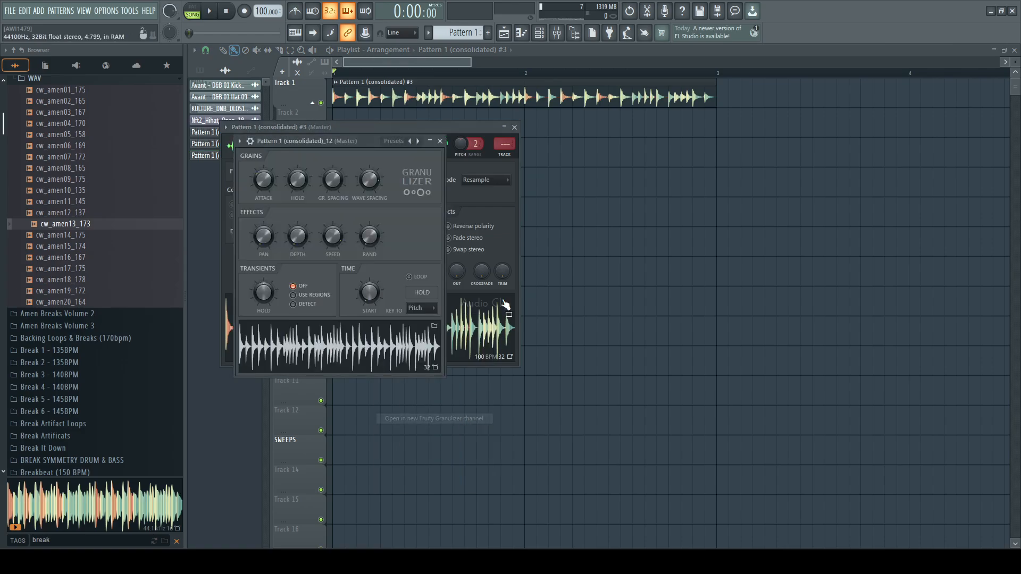
Step: In Pattern 5, draw two consecutive two-bar C5 notes for the Pattern 1 (consolidated)_12 channel, starting at bars 1 and 3
click(539, 33)
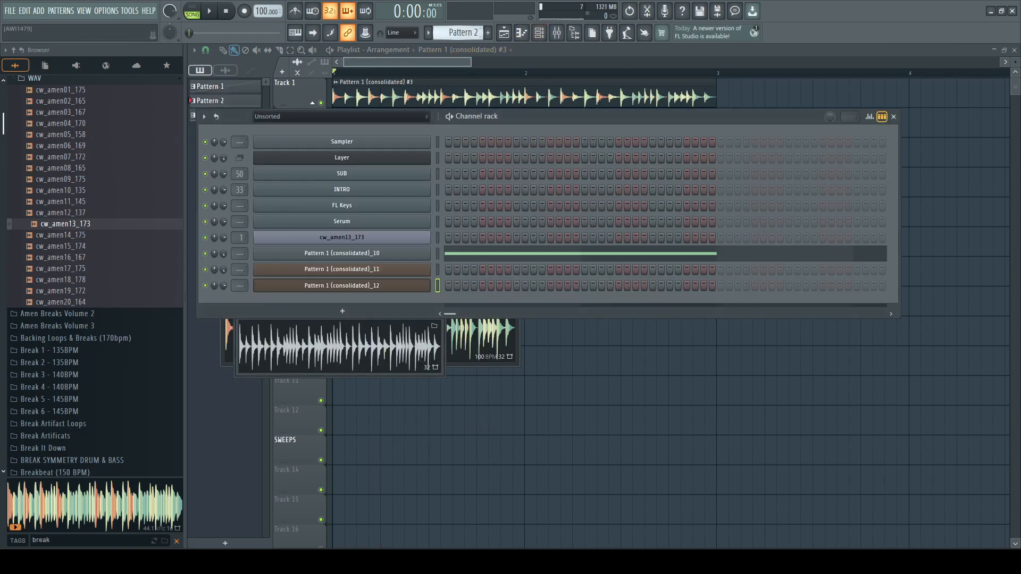
right_click(394, 284)
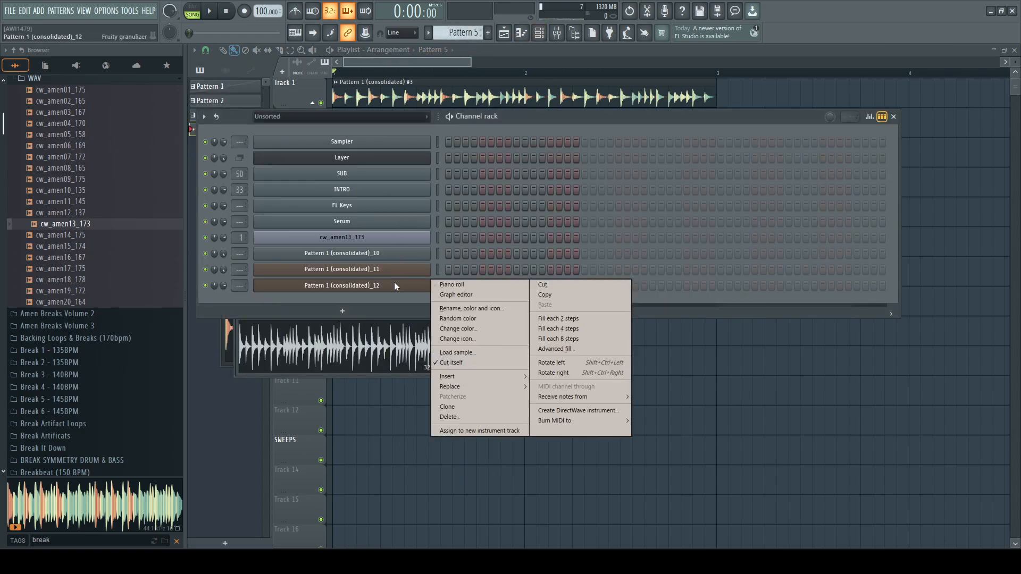
click(442, 284)
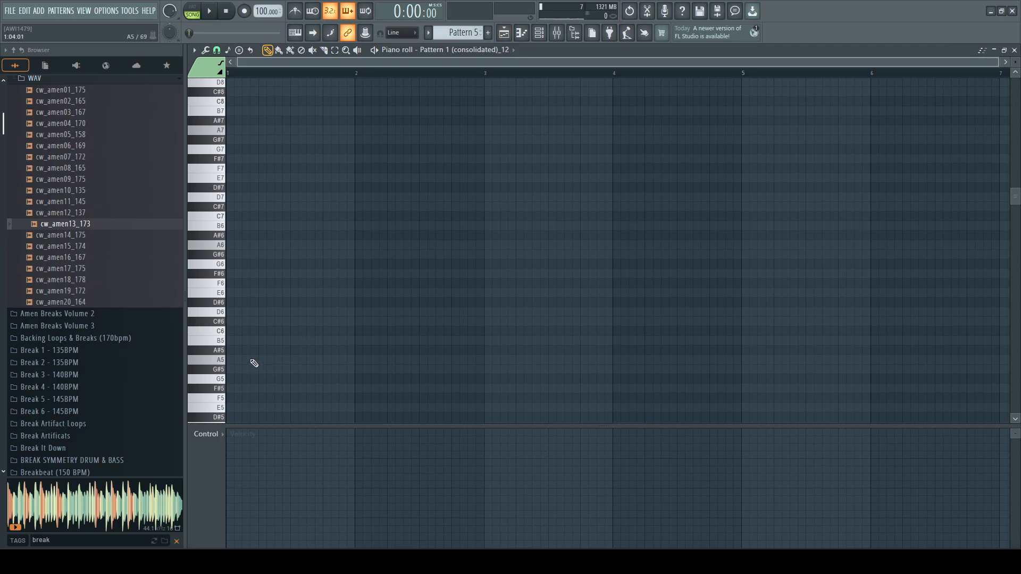
scroll(242, 371, down, 1)
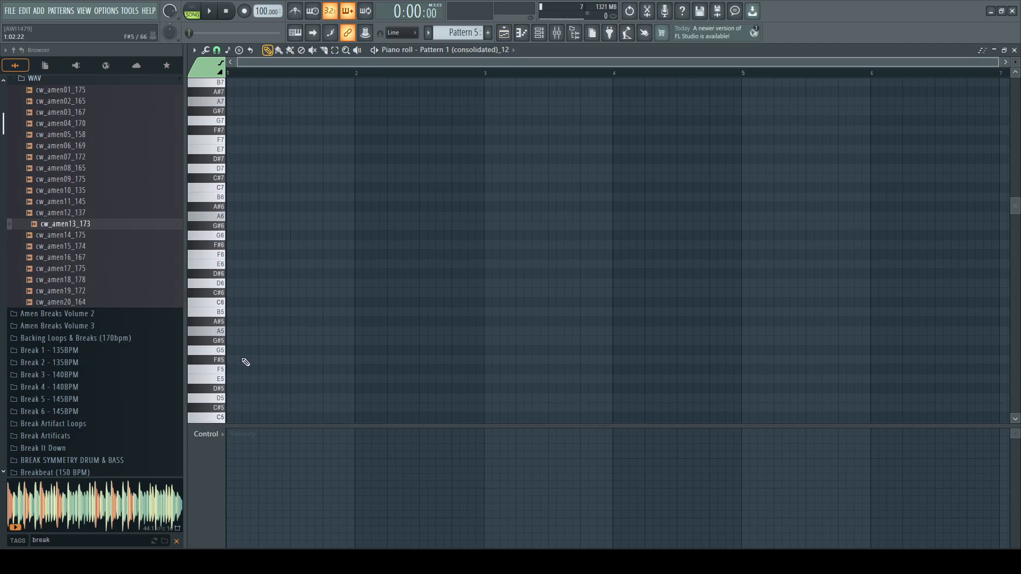
drag(244, 417, 216, 417)
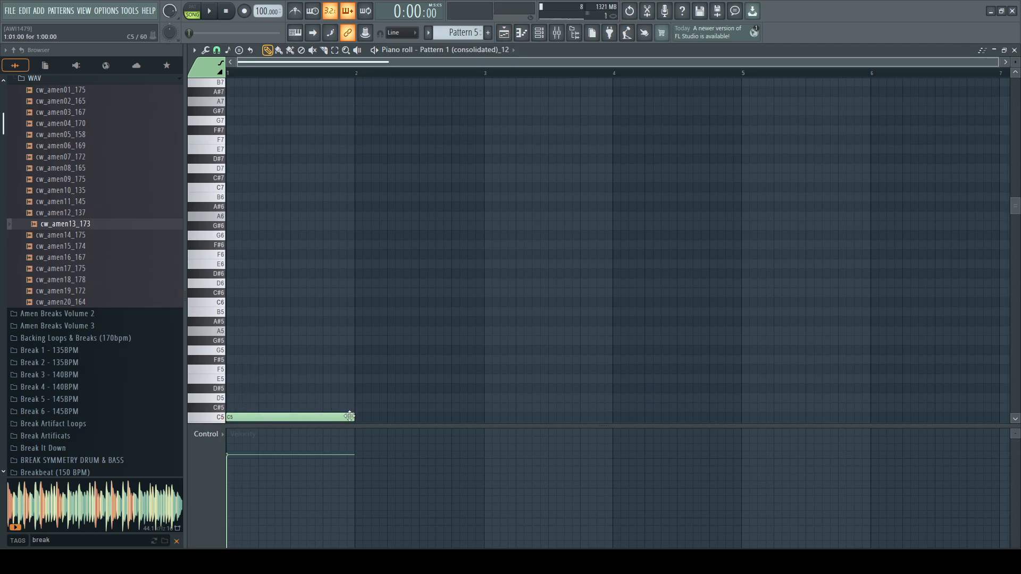
drag(353, 417, 466, 420)
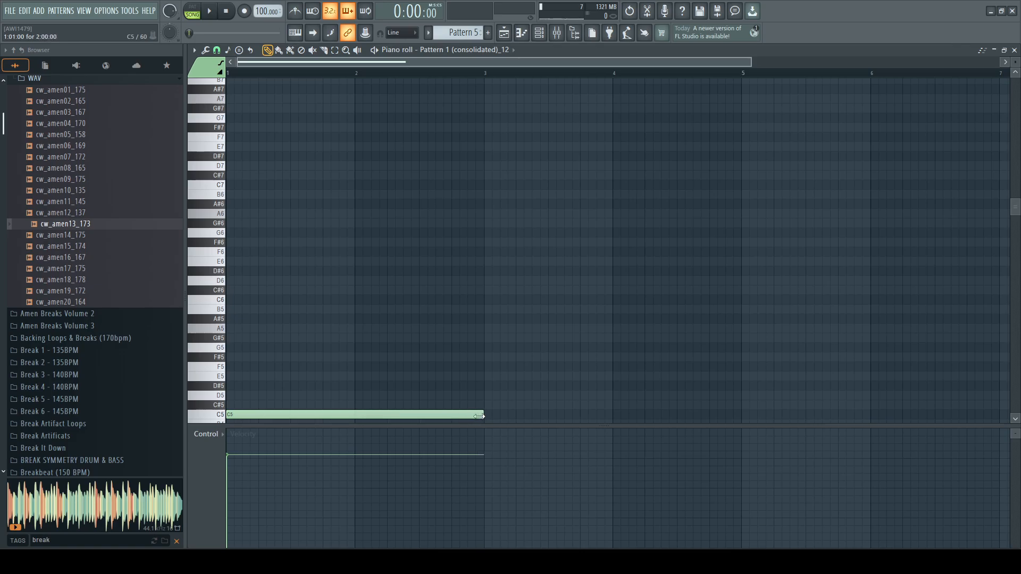
click(495, 416)
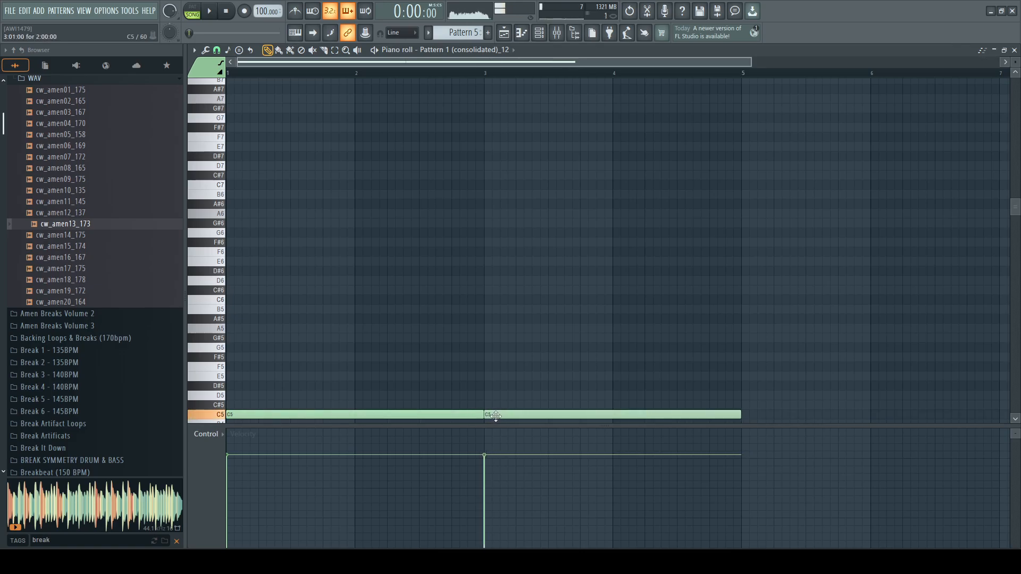
click(1015, 50)
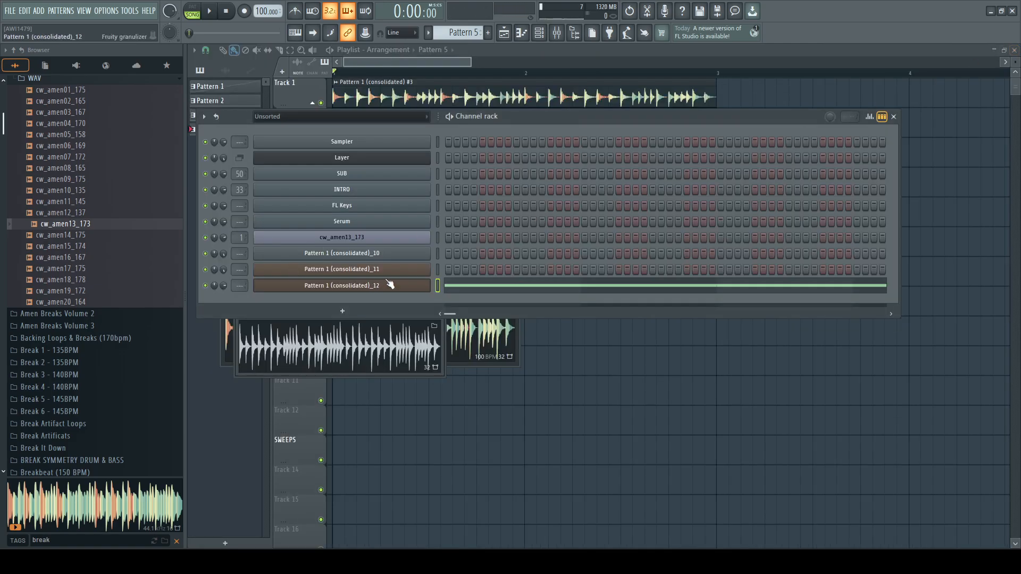
Step: Play Pattern 5 with the Pattern 1 (consolidated)_12 Granulizer open and load Edison into slot 1 of the Master track
key(space)
click(420, 285)
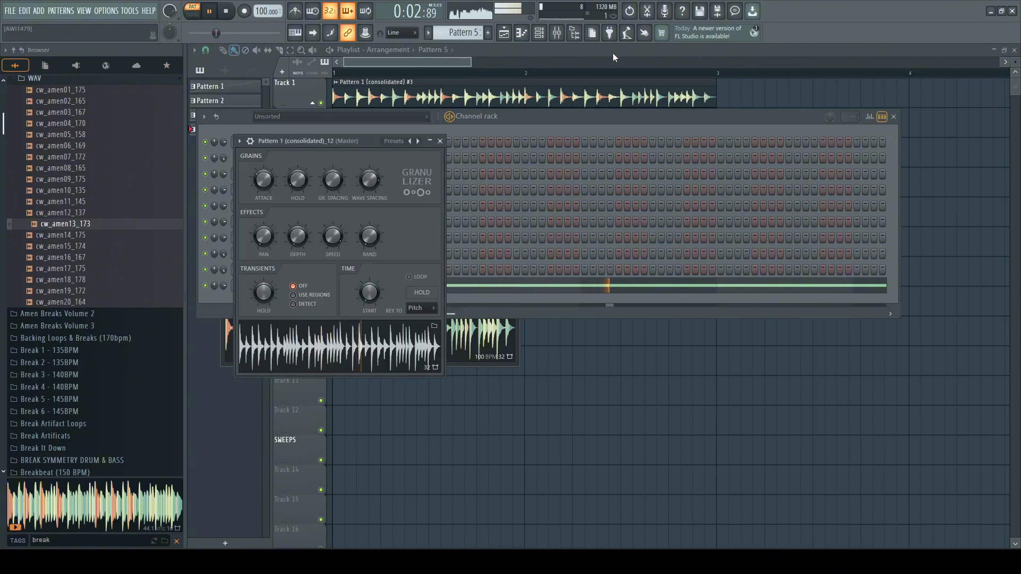
key(F9)
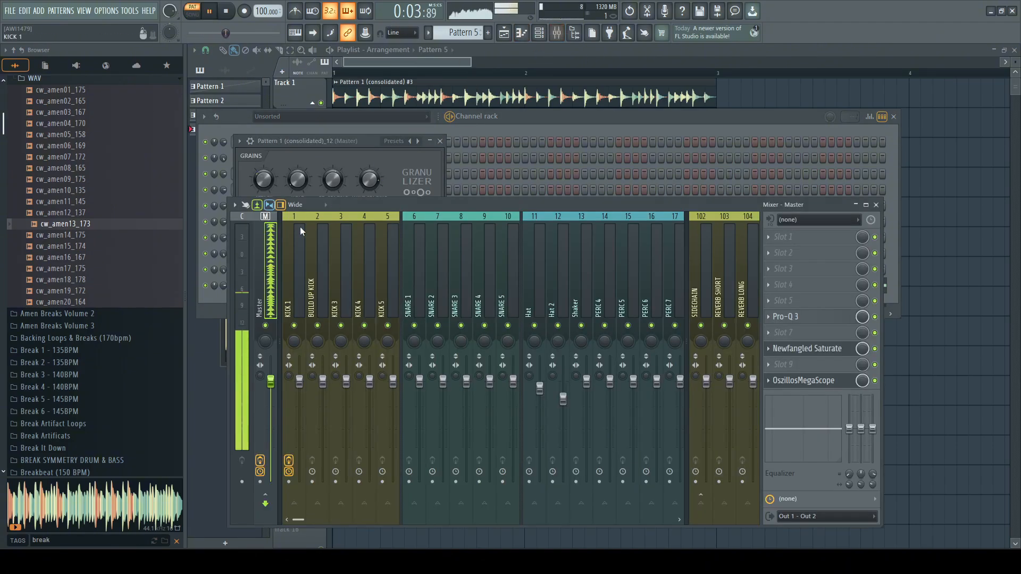
click(797, 246)
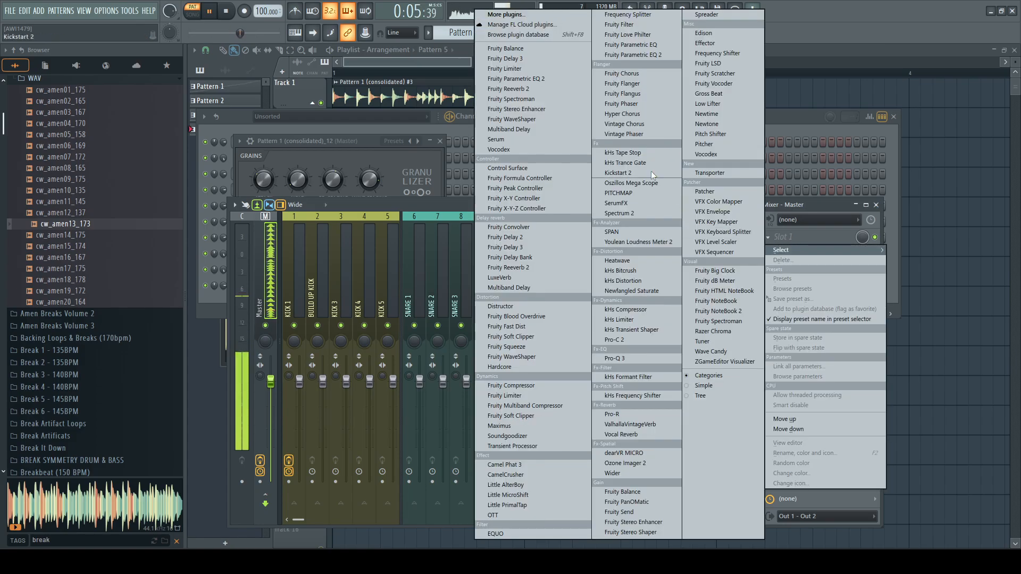
click(703, 33)
Step: Reopen Edison from the Master track, start recording the playing Granulizer loop, and return to the channel rack
click(696, 129)
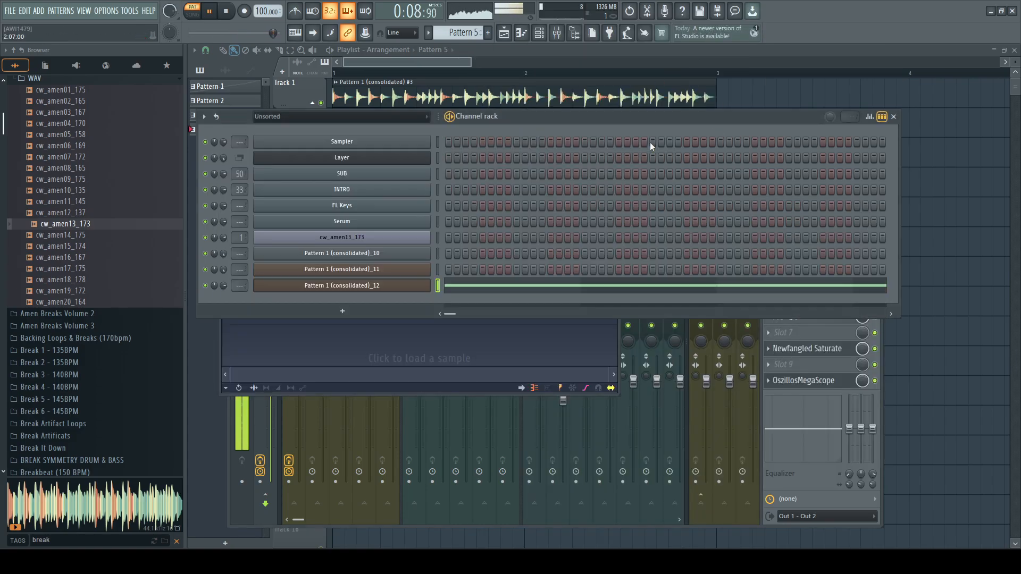
click(880, 402)
click(815, 238)
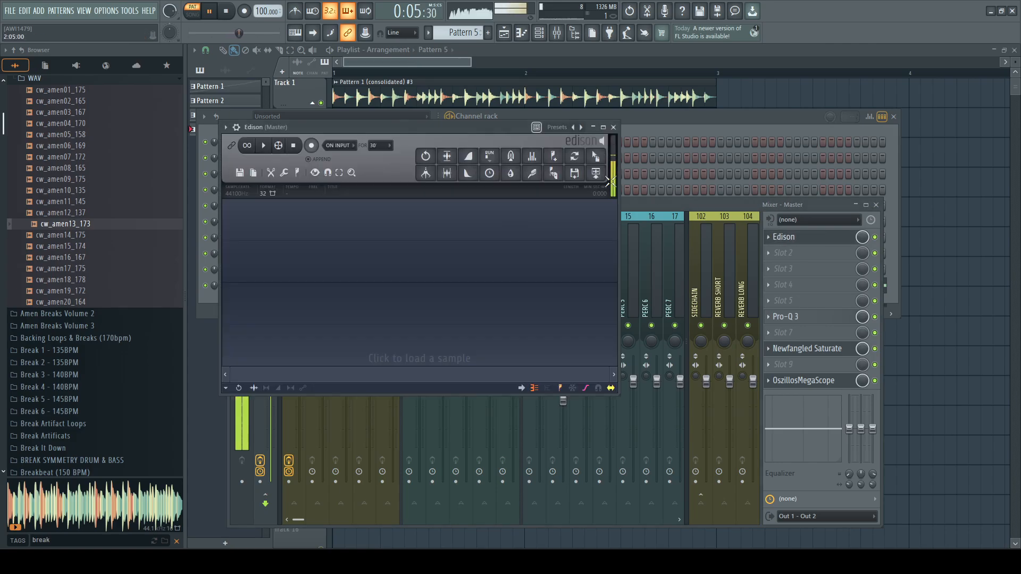
click(314, 147)
click(653, 132)
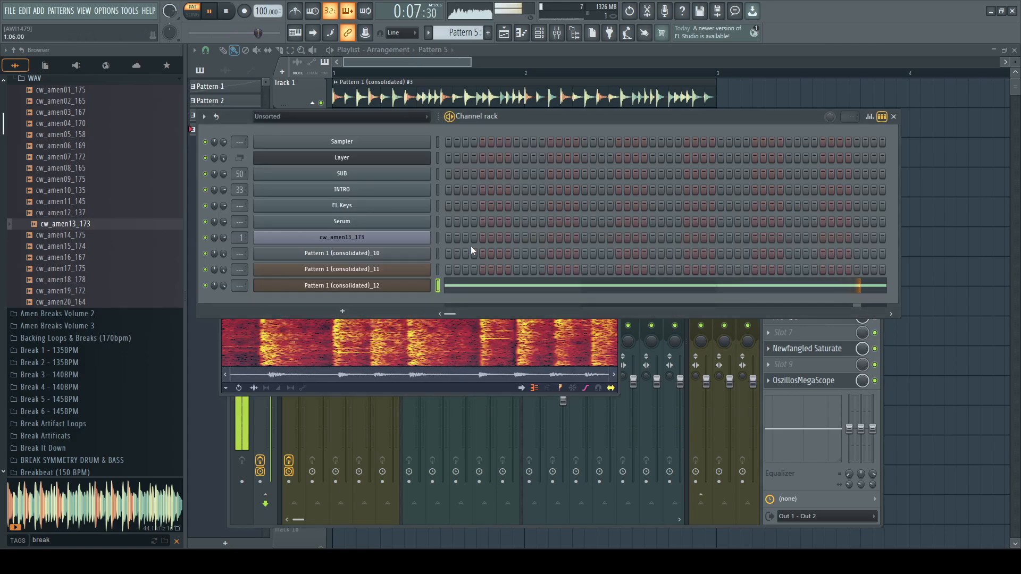
Step: Open the Pattern 1 (consolidated)_12 Granulizer and adjust its wave spacing and grain spacing between short playbacks of the loop
click(367, 289)
key(space)
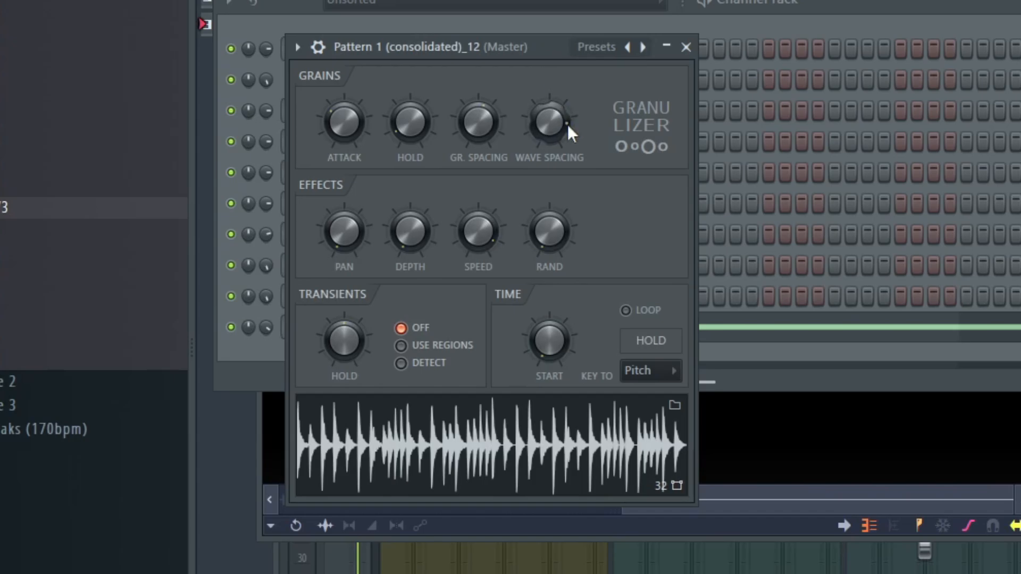
key(space)
drag(548, 126, 548, 170)
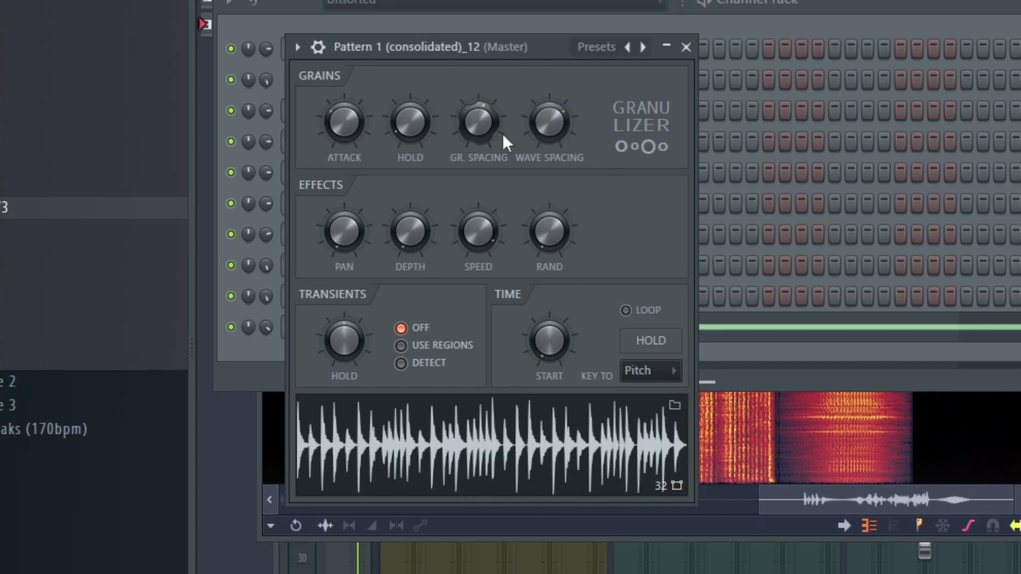
mouse_move(548, 129)
mouse_down()
mouse_move(547, 137)
mouse_move(547, 126)
mouse_up()
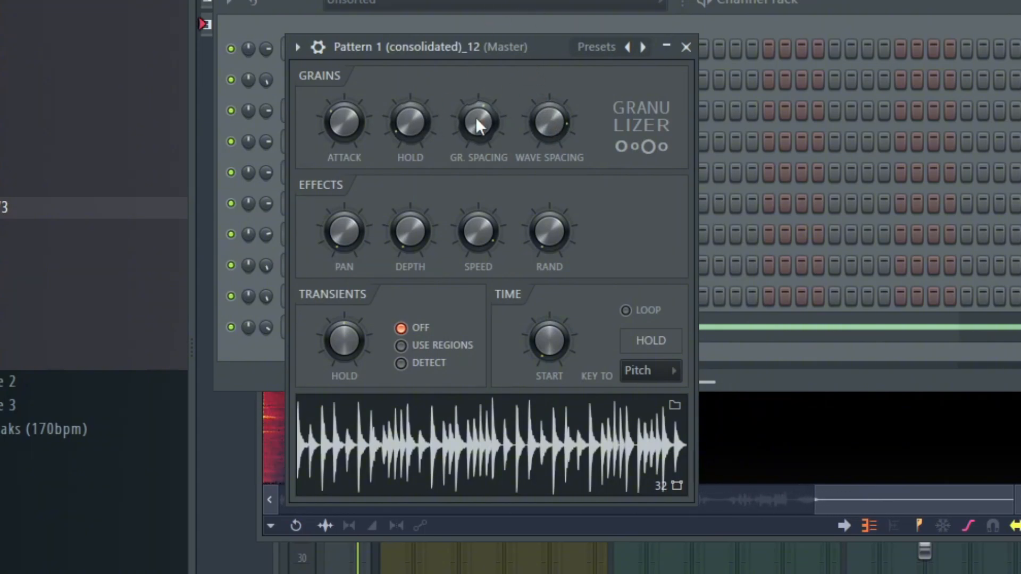
drag(483, 136, 483, 128)
key(space)
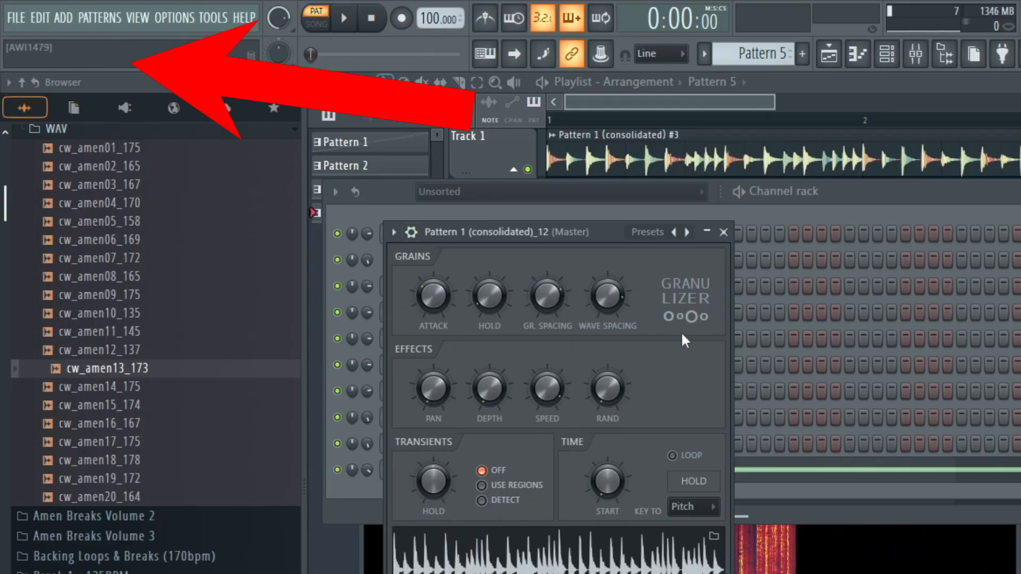
Step: Reduce the Granulizer's grain spacing and vary its wave spacing while Edison captures further playback of the loop
drag(548, 306, 547, 314)
key(space)
key(space)
drag(618, 313, 618, 347)
key(space)
drag(479, 122, 478, 160)
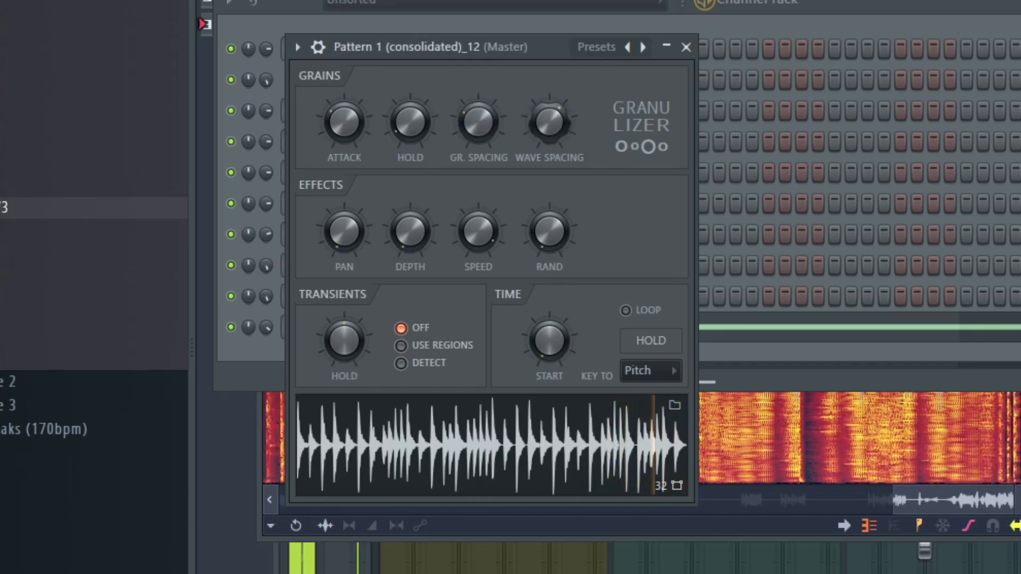
drag(547, 125, 548, 128)
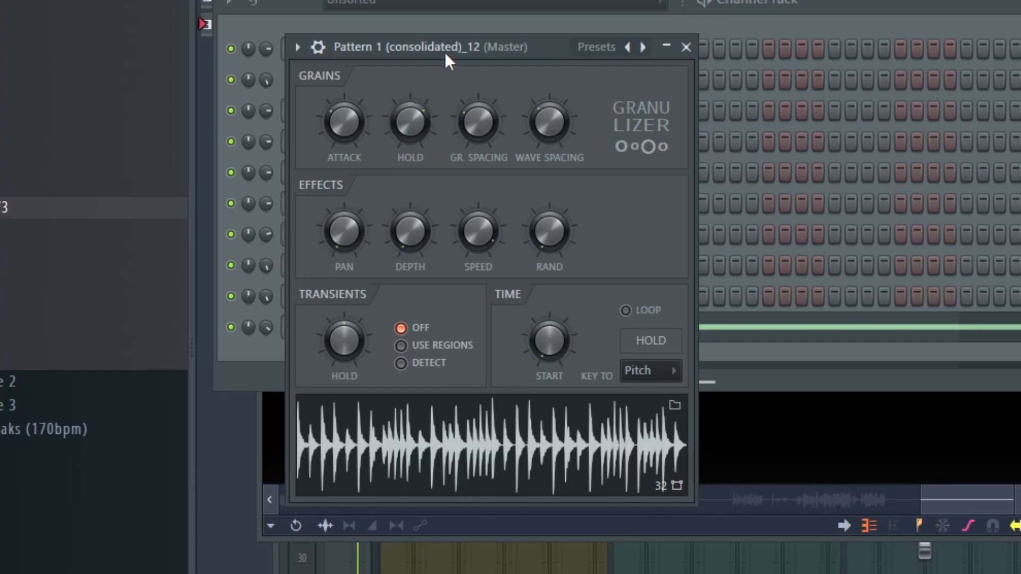
Step: Replay the loop while changing the grain hold and raising the wave spacing and grain spacing
click(455, 32)
click(559, 328)
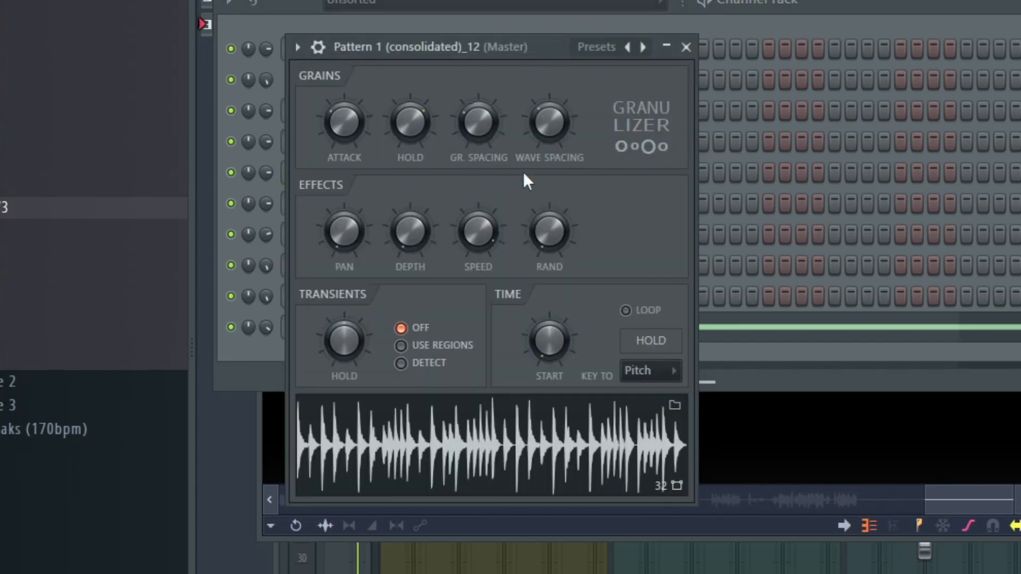
key(space)
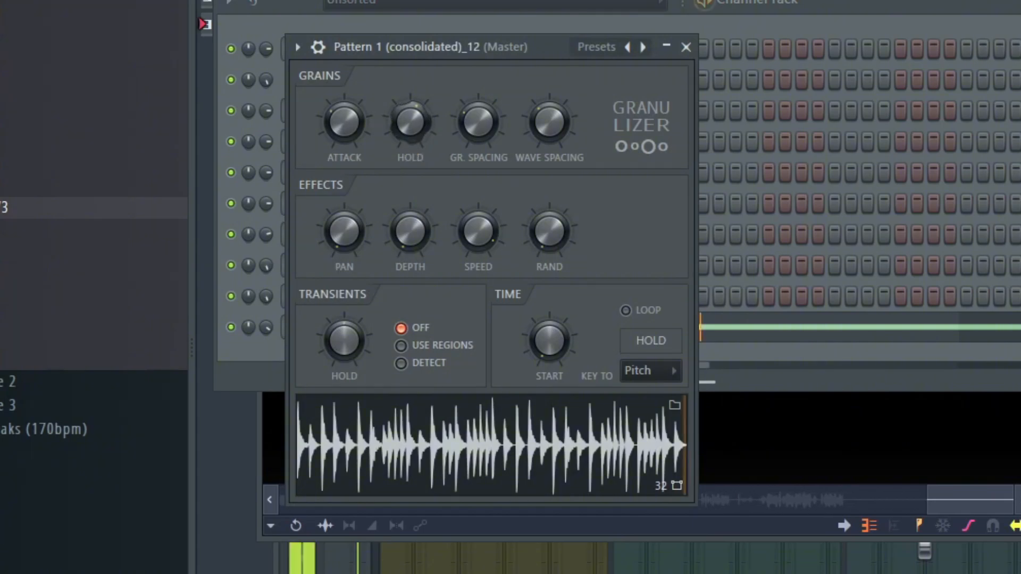
drag(459, 139, 459, 109)
drag(554, 142, 554, 115)
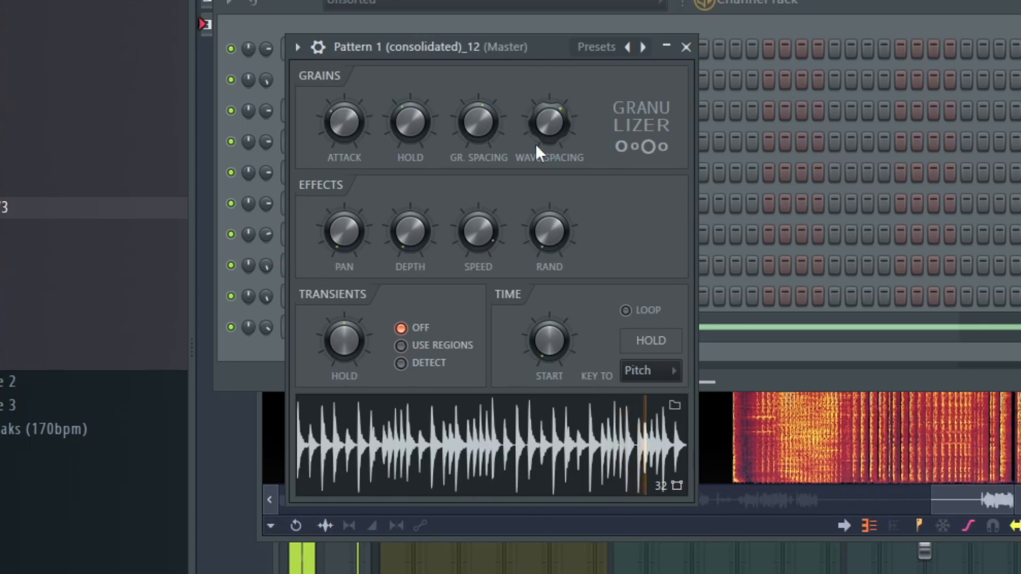
mouse_move(480, 133)
mouse_down()
mouse_move(481, 165)
mouse_move(494, 131)
mouse_up()
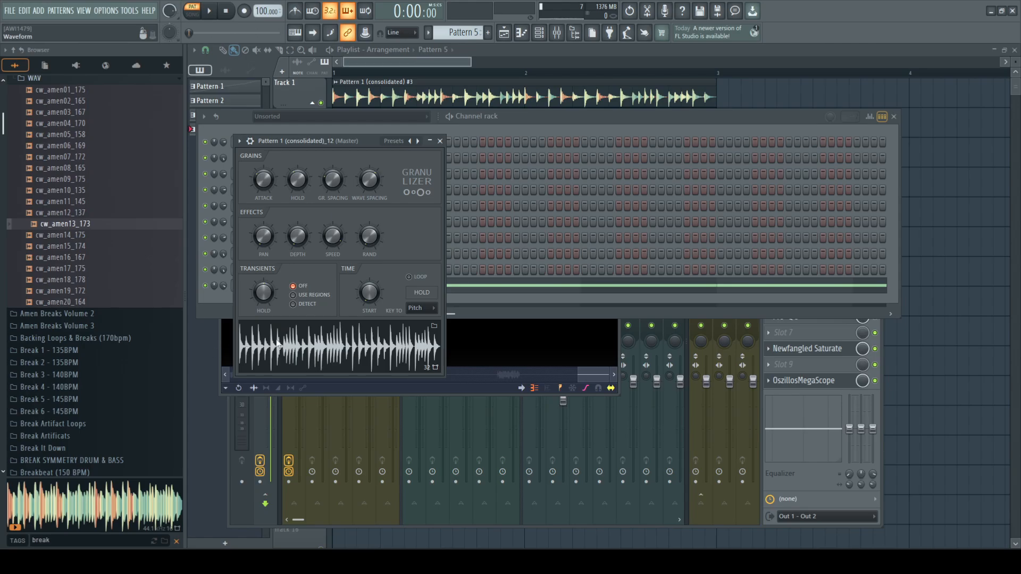
Step: Raise the Granulizer's effect depth to about 58% and play the loop while adjusting the effect speed and transient hold
drag(362, 142, 361, 143)
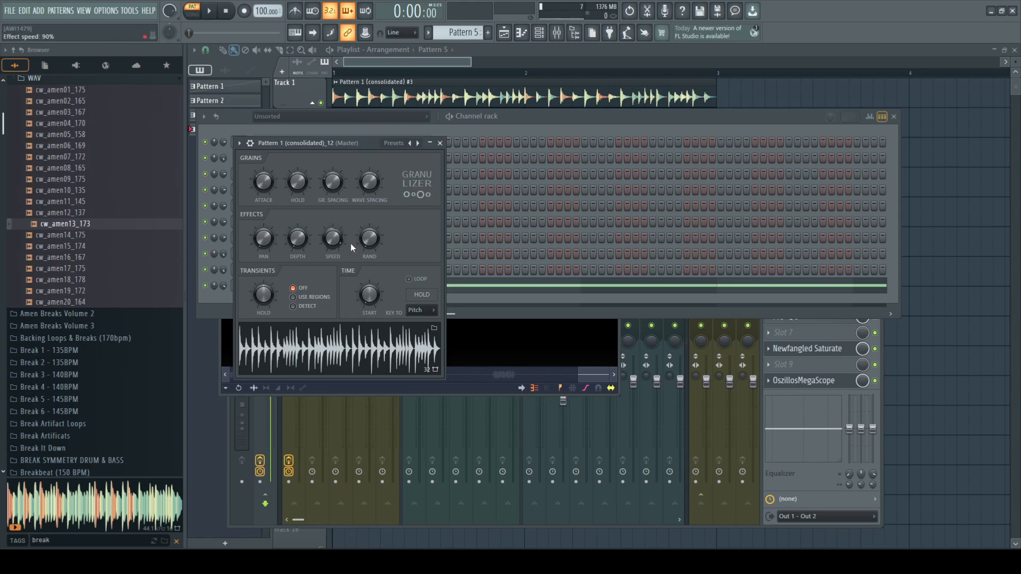
drag(297, 245, 297, 213)
key(space)
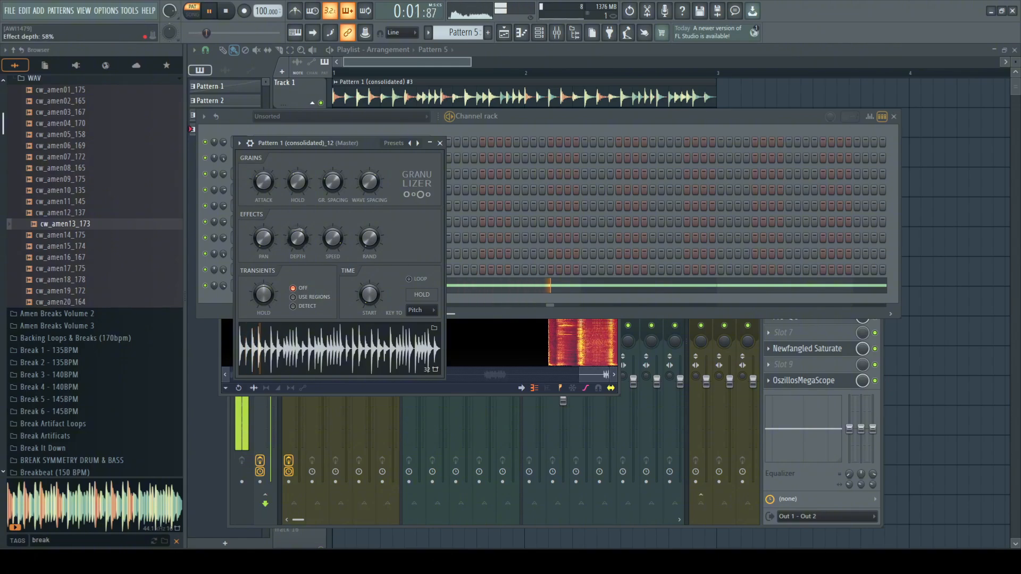
drag(332, 239, 332, 247)
drag(257, 294, 257, 270)
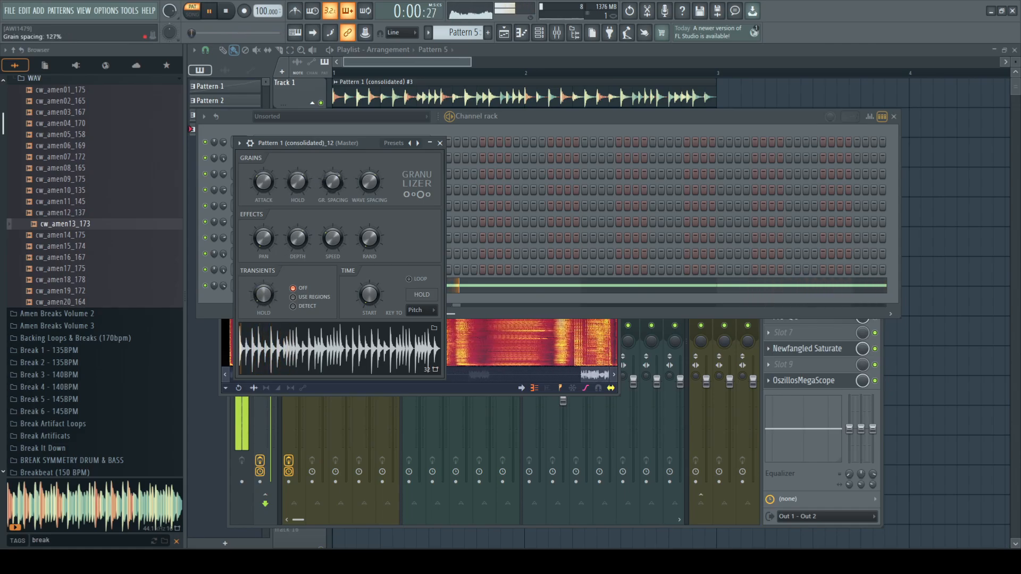
Step: Enable the Granulizer's time Loop and vary grain spacing, wave spacing to -46% and grain hold between 100 ms and 4 ms, ending with playback stopped
drag(333, 182, 369, 206)
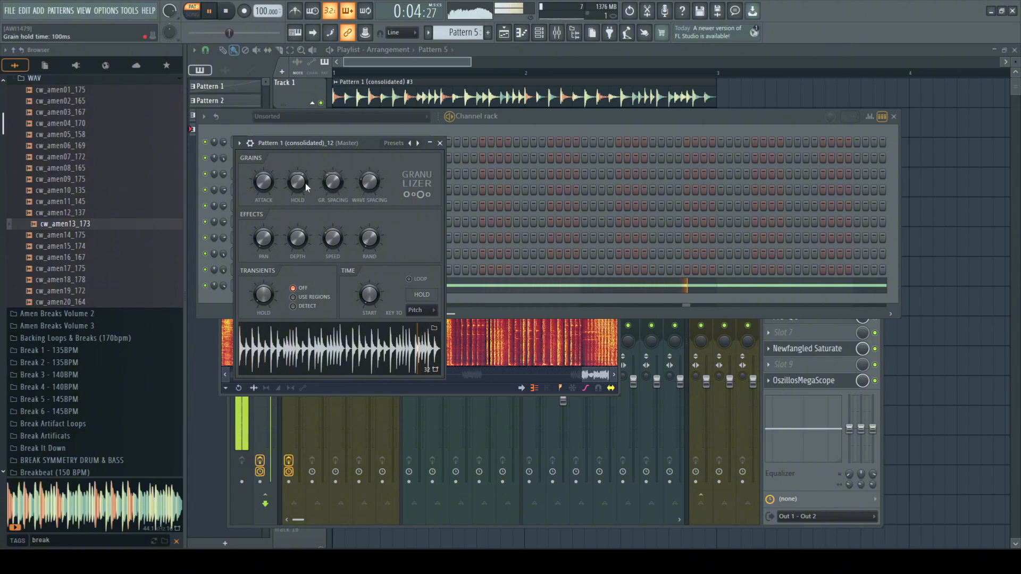
drag(306, 186, 370, 171)
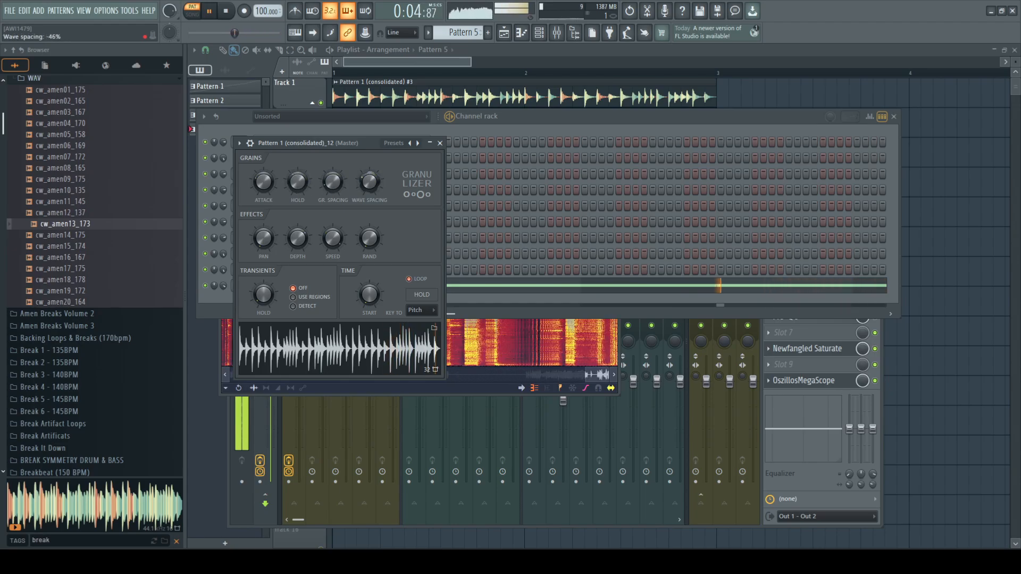
drag(333, 182, 301, 211)
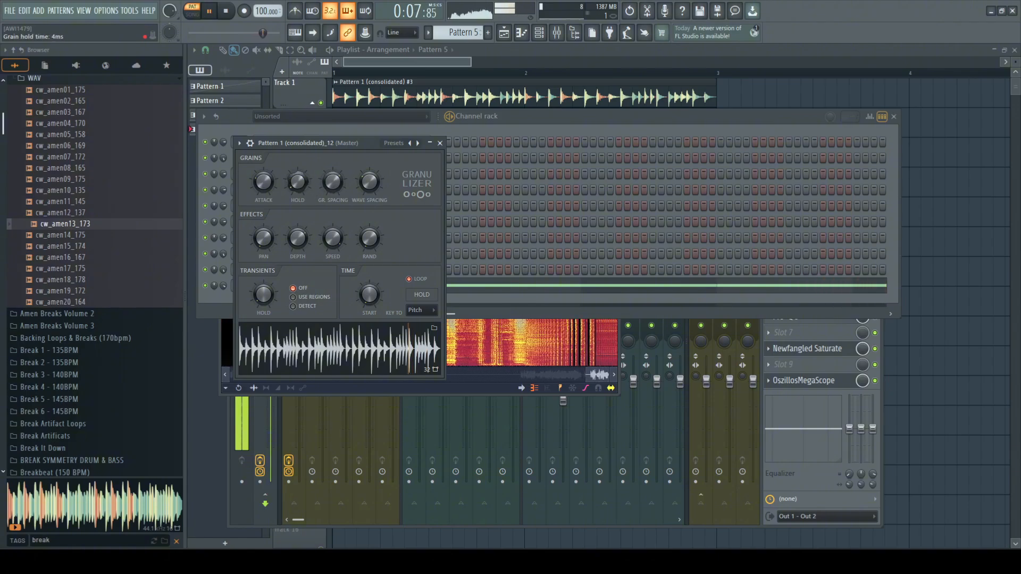
key(space)
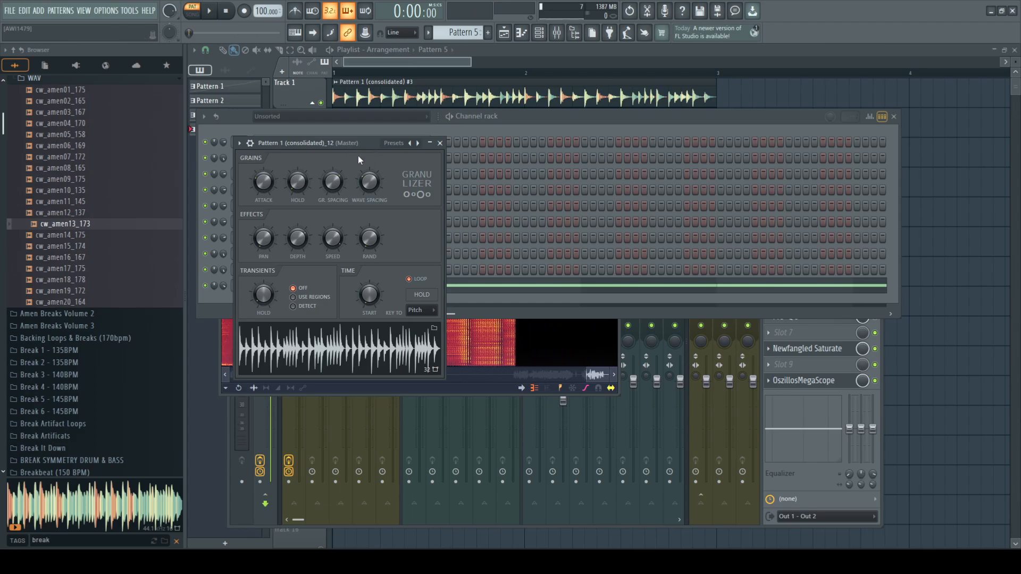
Step: Stop the Edison recording and place the recorded audio on playlist Track 1 after the Pattern 1 (consolidated) #3 clip
click(552, 121)
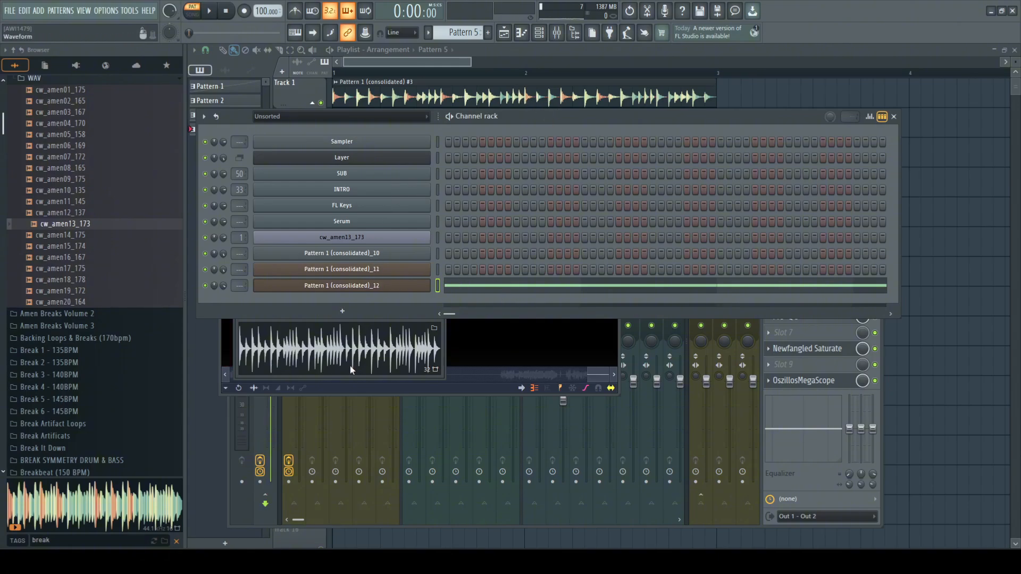
click(493, 387)
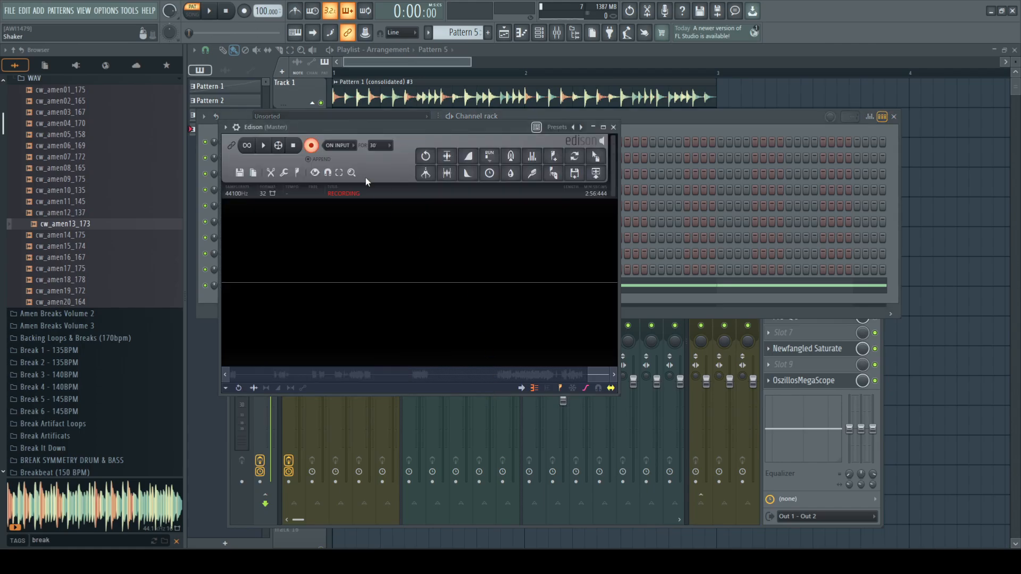
click(318, 147)
drag(597, 157, 760, 102)
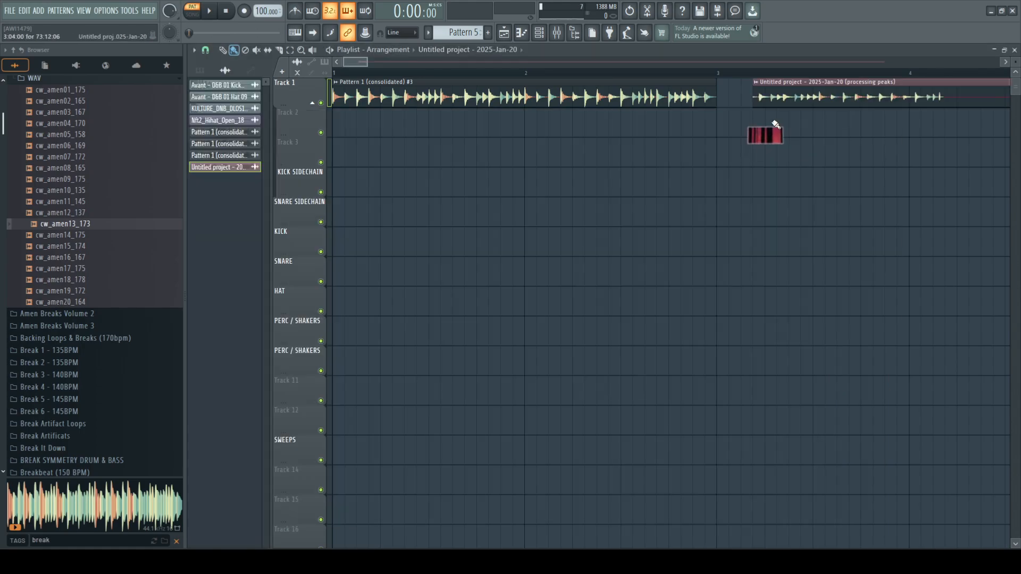
Step: Remove Edison from slot 1 of the Master mixer track
scroll(810, 76, down, 3)
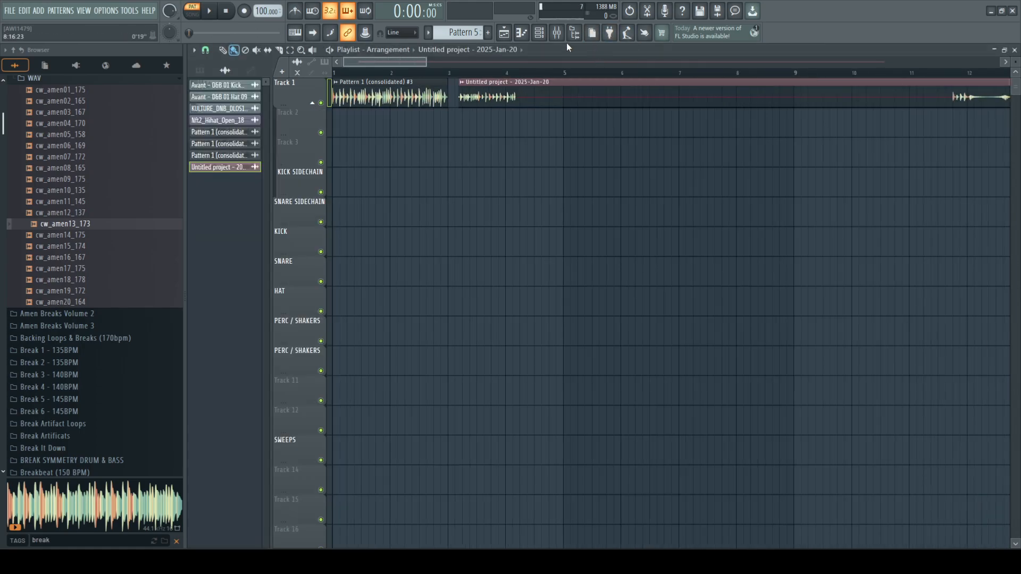
click(556, 32)
click(819, 238)
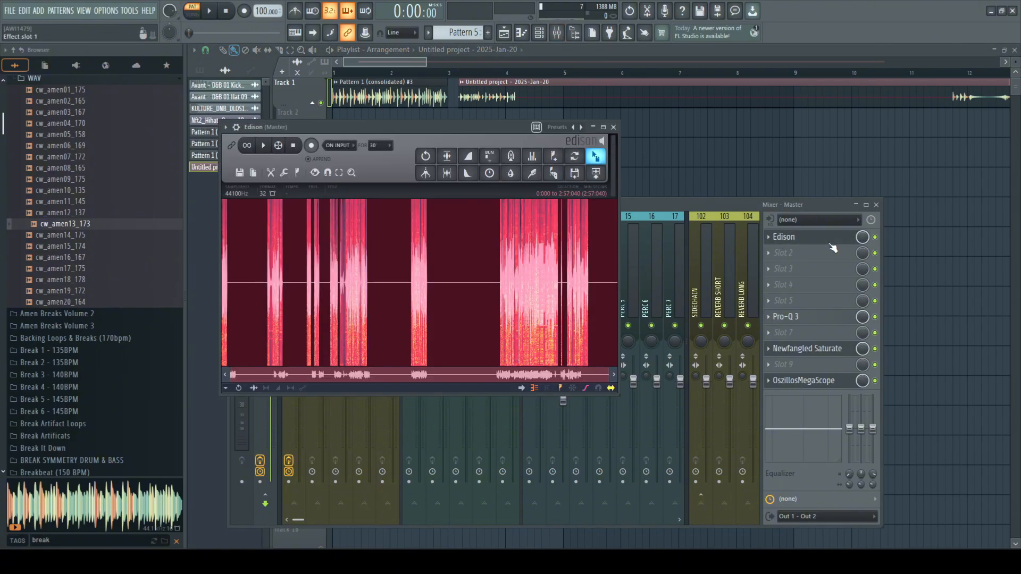
click(769, 238)
click(782, 259)
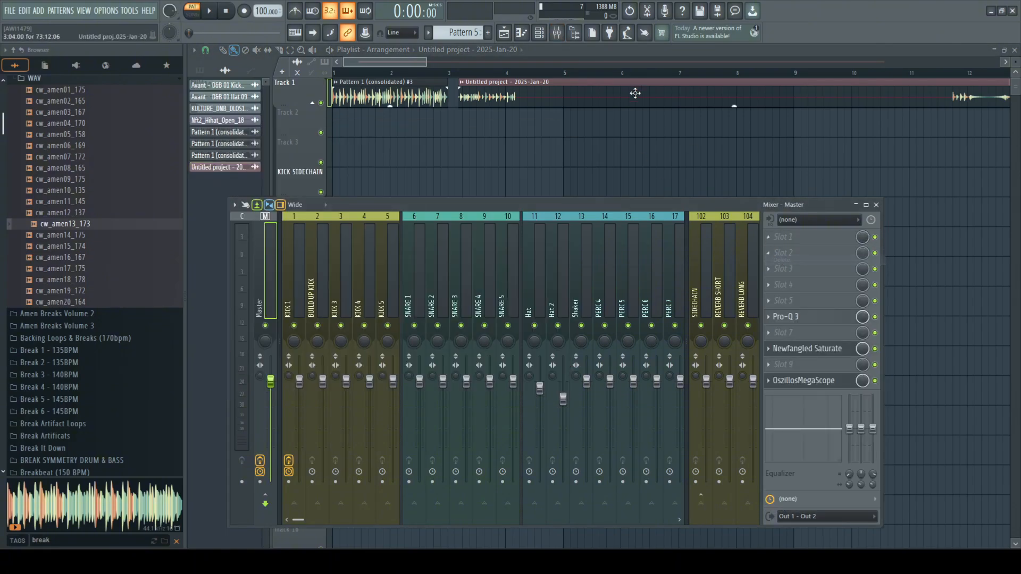
Step: Slice the recorded clip on Track 1 on both sides of the short section around bar 4 and delete the surrounding pieces
scroll(620, 79, down, 2)
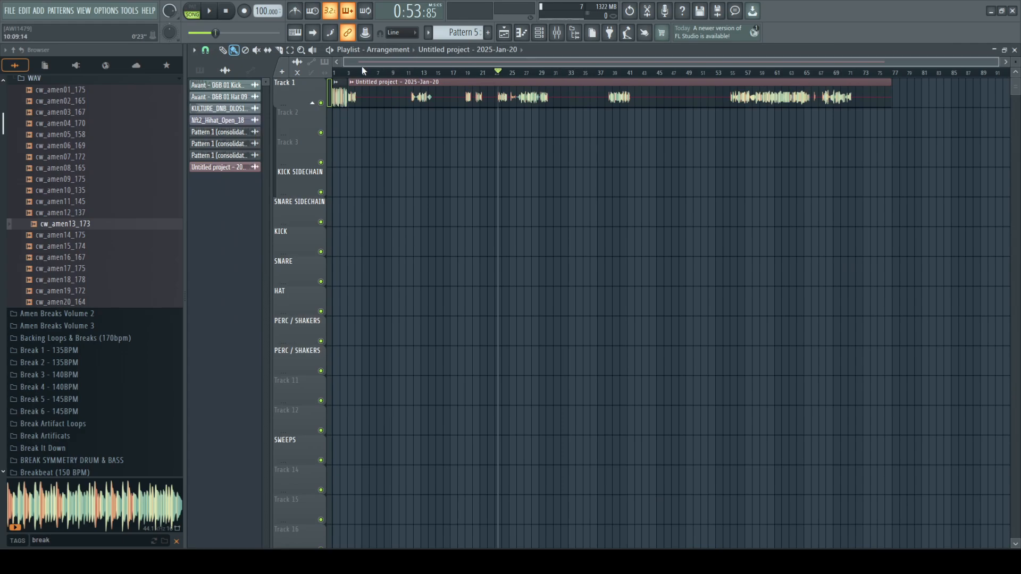
key(space)
scroll(342, 79, up, 5)
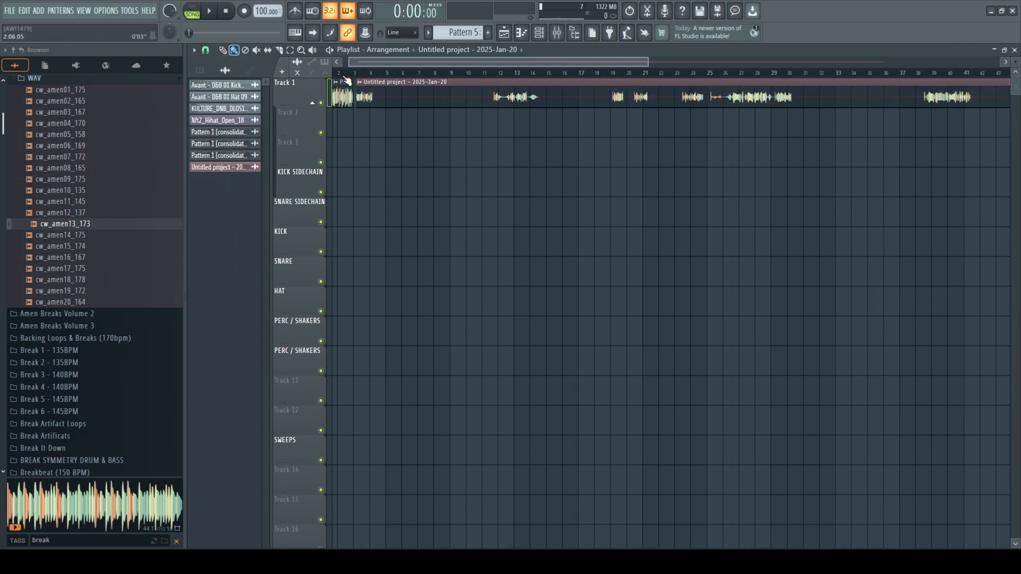
key(c)
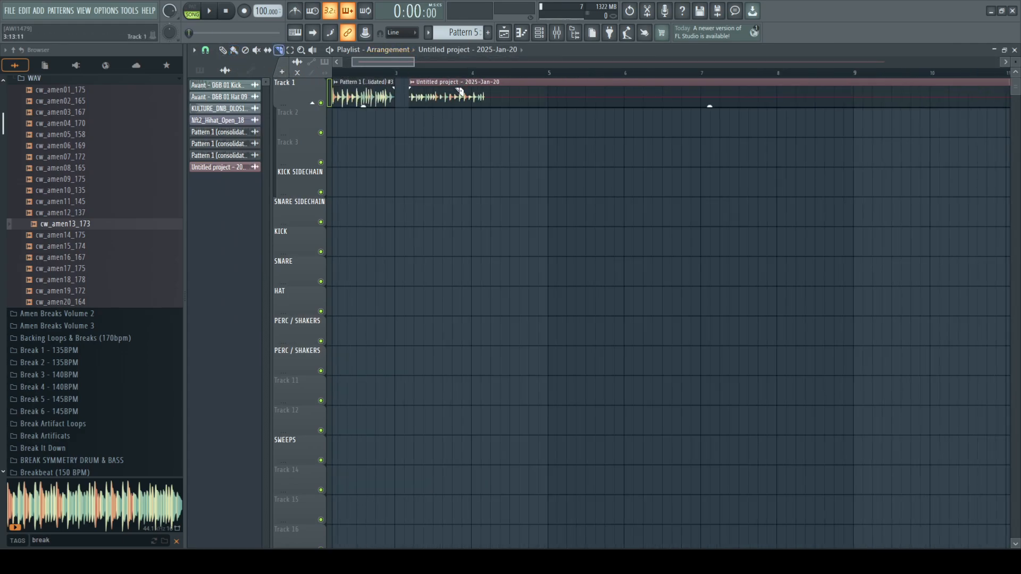
drag(453, 130, 453, 131)
drag(481, 89, 481, 121)
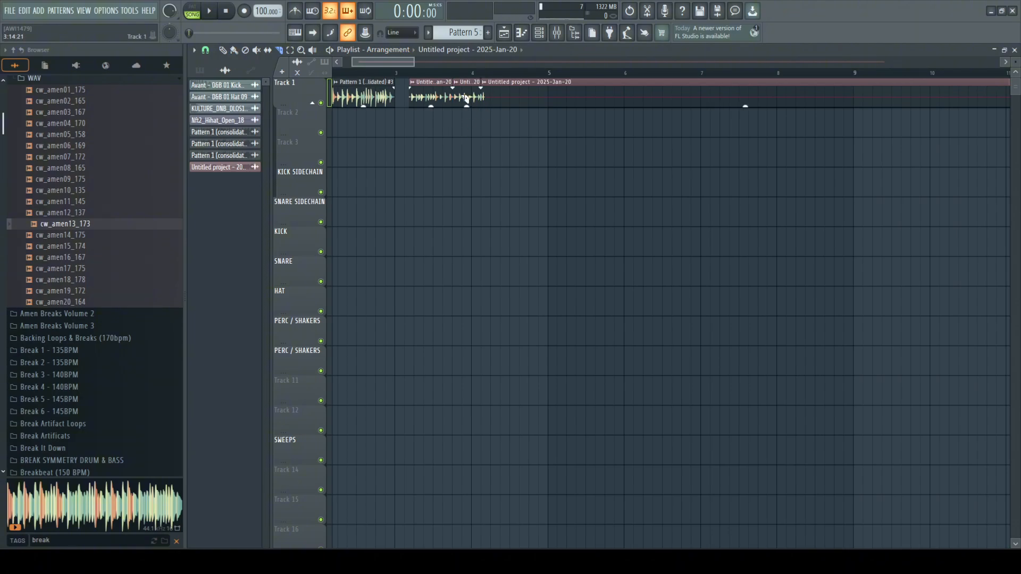
key(p)
right_click(428, 87)
right_click(540, 94)
Step: Extend the remaining clip's end to bring back more of the recording and audition it from about bar 14
scroll(469, 79, down, 3)
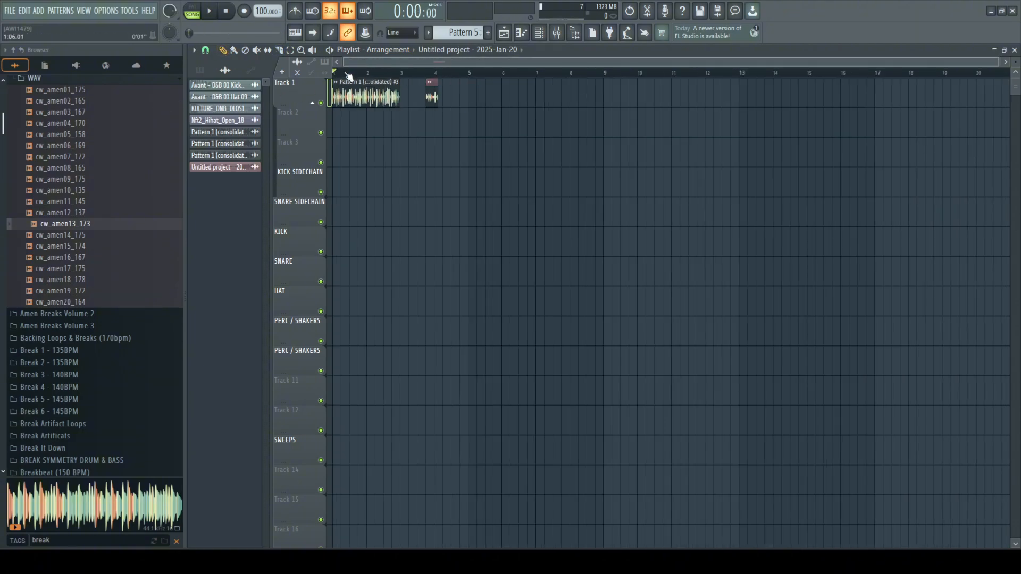
drag(439, 81, 1005, 81)
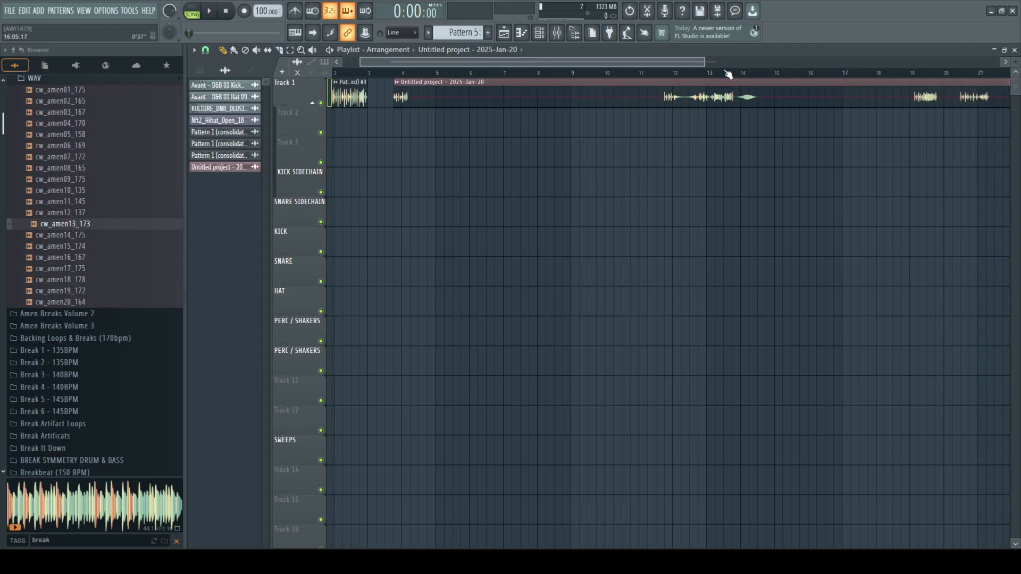
scroll(719, 77, up, 3)
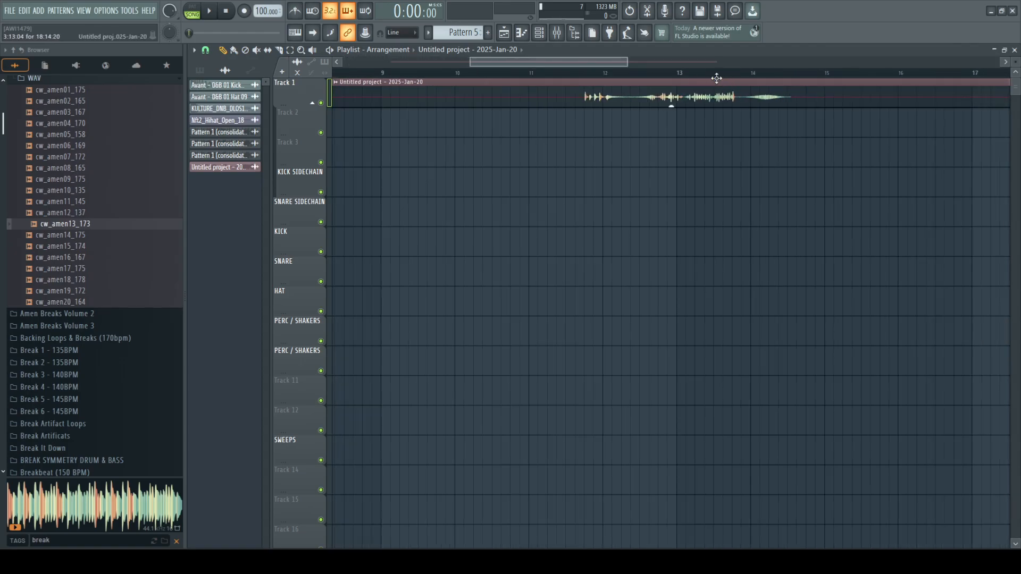
click(754, 73)
key(space)
scroll(771, 81, up, 5)
key(space)
key(space)
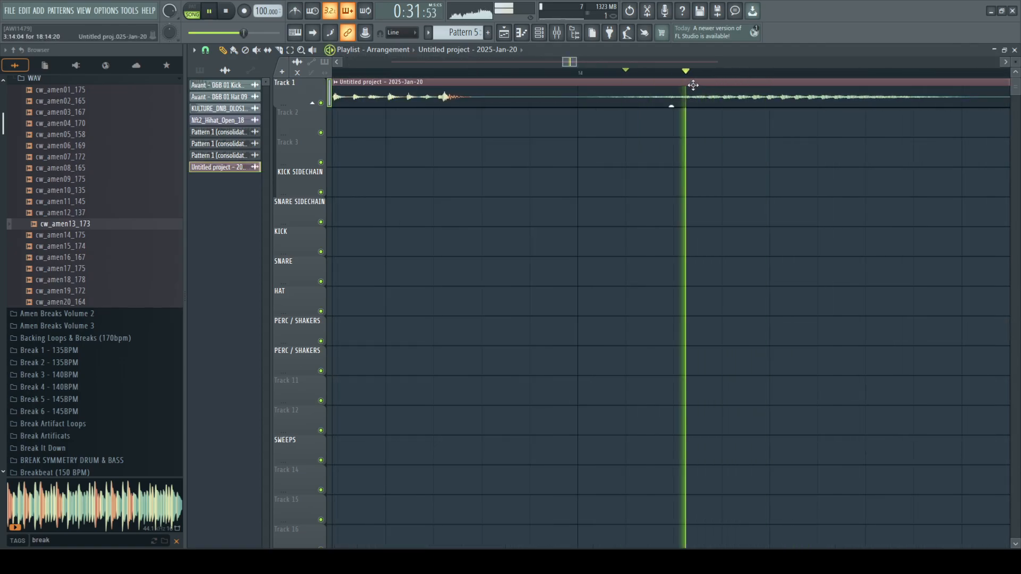
Step: Stop playback, cut away the recording before bar 14, and move the remaining clip to bar 4 on Track 1
scroll(713, 75, down, 4)
key(space)
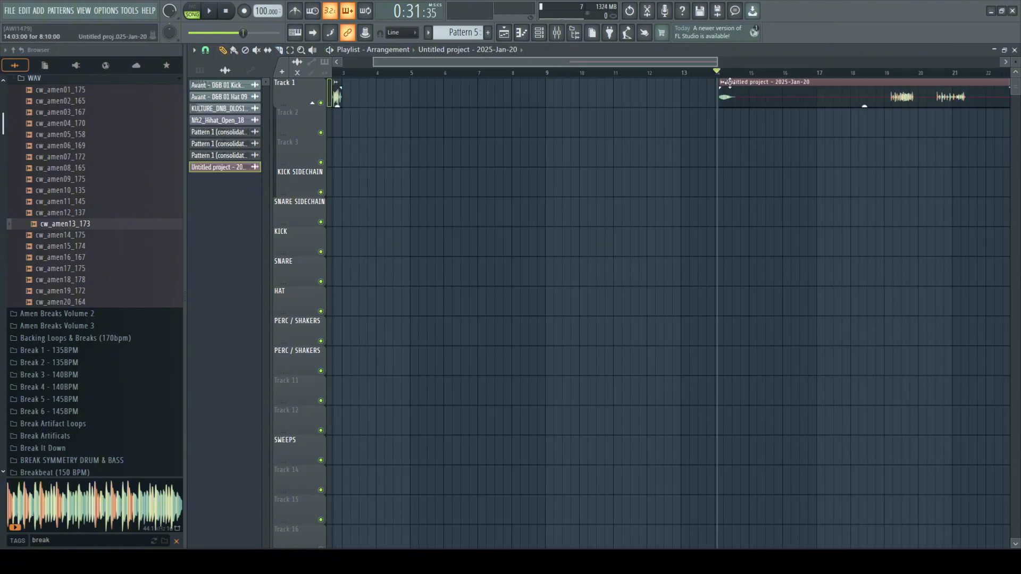
mouse_move(730, 83)
mouse_down()
mouse_move(358, 106)
mouse_move(389, 81)
mouse_move(450, 101)
mouse_up()
Step: Slice the moved recording just after its first burst of sound, at 4:09
scroll(390, 81, up, 4)
key(c)
key(p)
scroll(481, 90, down, 1)
scroll(481, 95, up, 1)
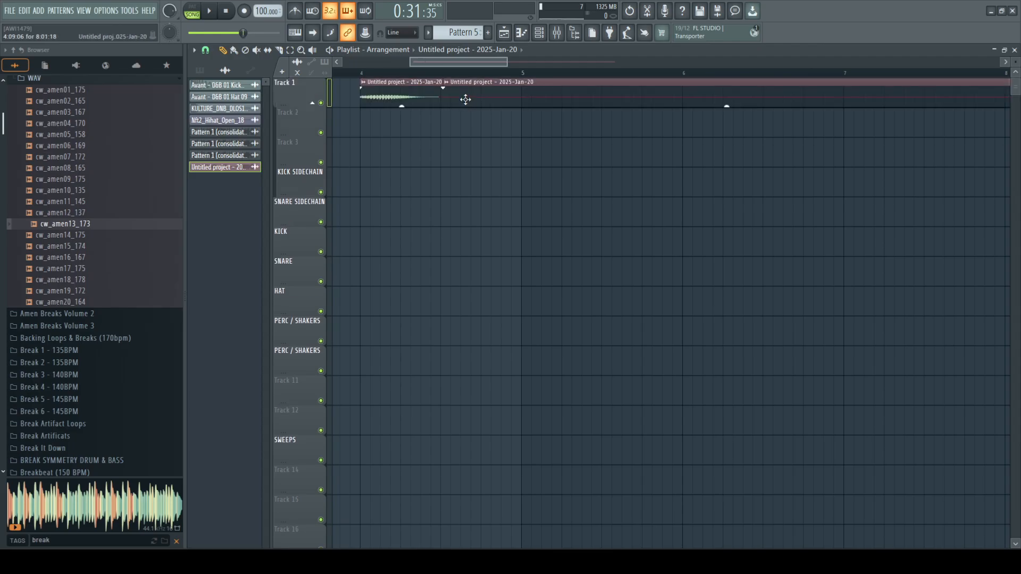
Step: Slice the recording after its next bursts at about bars 5.4 and 6.3, slipping the following audio earlier to close the silent gaps
scroll(466, 99, down, 4)
drag(496, 96, 339, 96)
key(c)
drag(484, 88, 467, 114)
key(s)
key(c)
key(s)
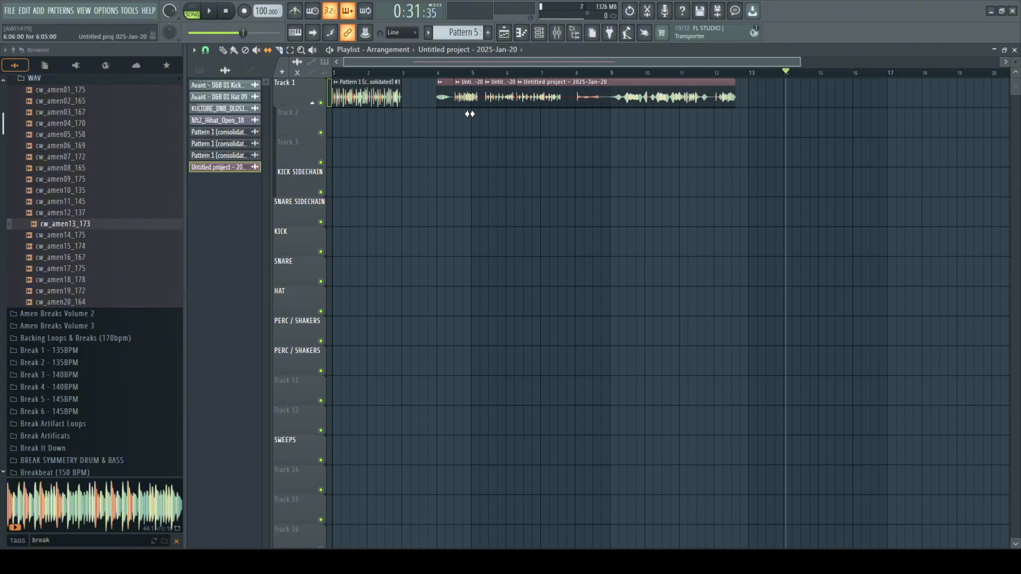
Step: Slice the last clip at about bars 7.6 and 8.4 and slip the audio inside the pieces to close the remaining gaps
key(c)
drag(564, 93, 610, 96)
key(s)
key(c)
key(s)
key(p)
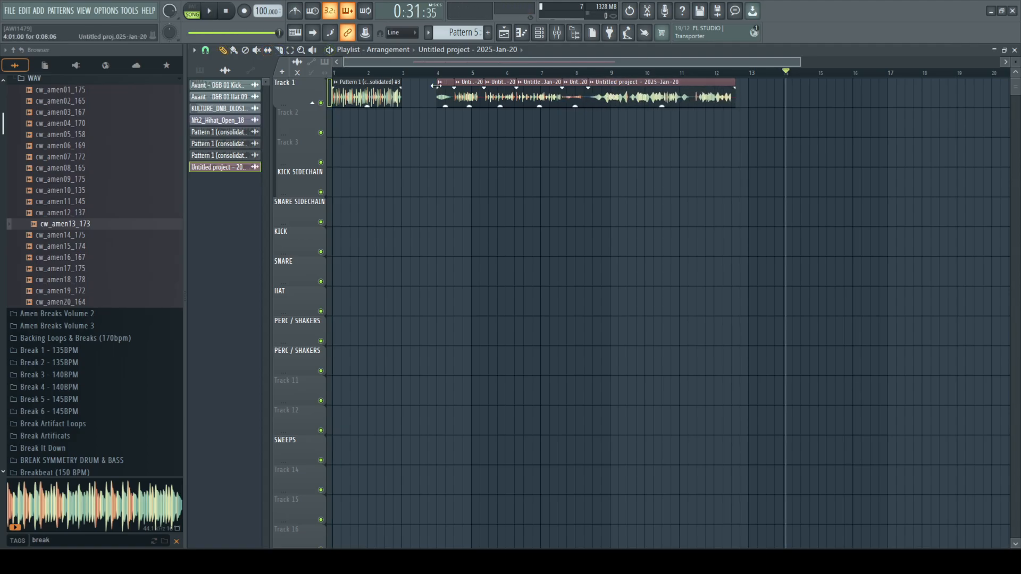
Step: Place a full copy of the recording on Track 2 at bar 1 and cut away its opening before step 3
key(space)
scroll(371, 80, up, 5)
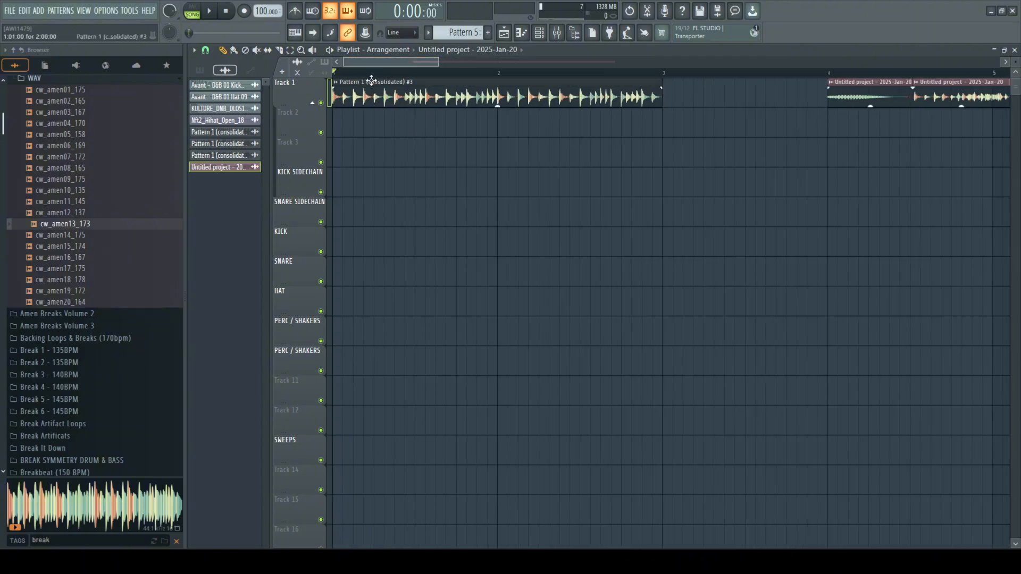
click(373, 122)
key(c)
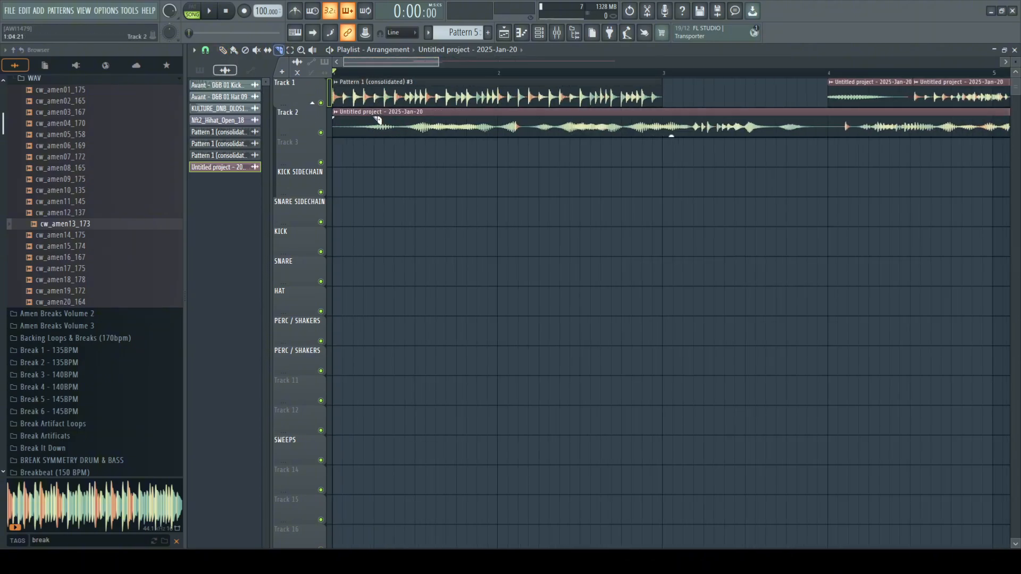
mouse_move(375, 116)
mouse_down()
mouse_move(374, 140)
mouse_move(373, 126)
mouse_up()
key(p)
right_click(368, 124)
scroll(357, 77, up, 6)
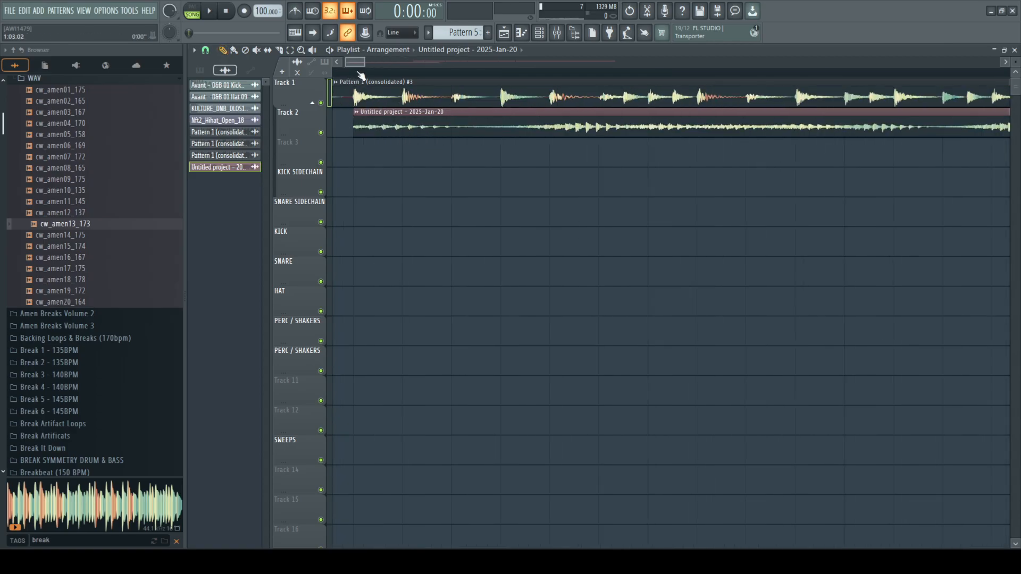
Step: Move the trimmed recording to step 4 of bar 1 and cut the break's hit directly above it out of Track 1
drag(451, 121, 501, 125)
key(c)
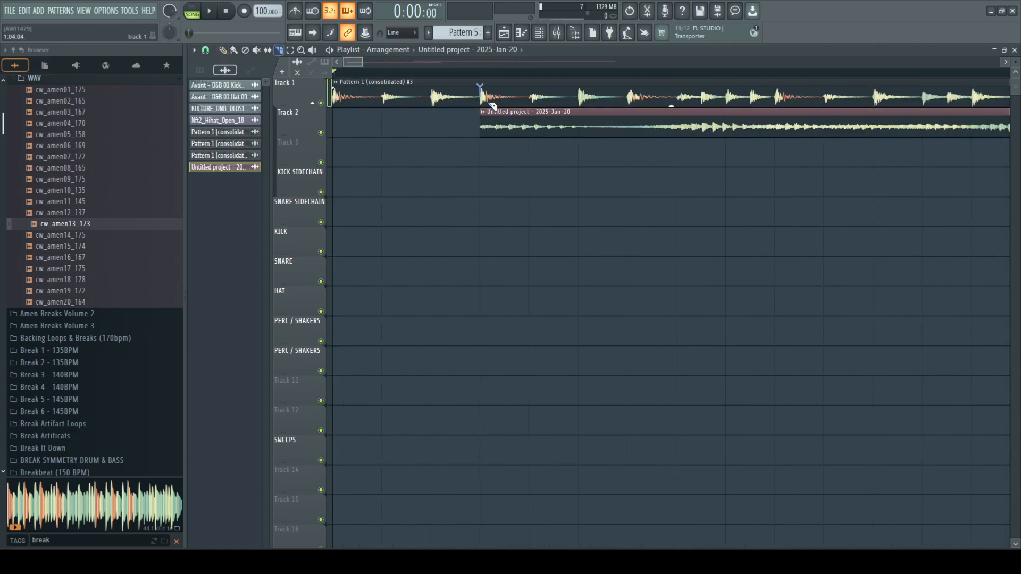
click(483, 101)
click(530, 92)
key(p)
right_click(519, 100)
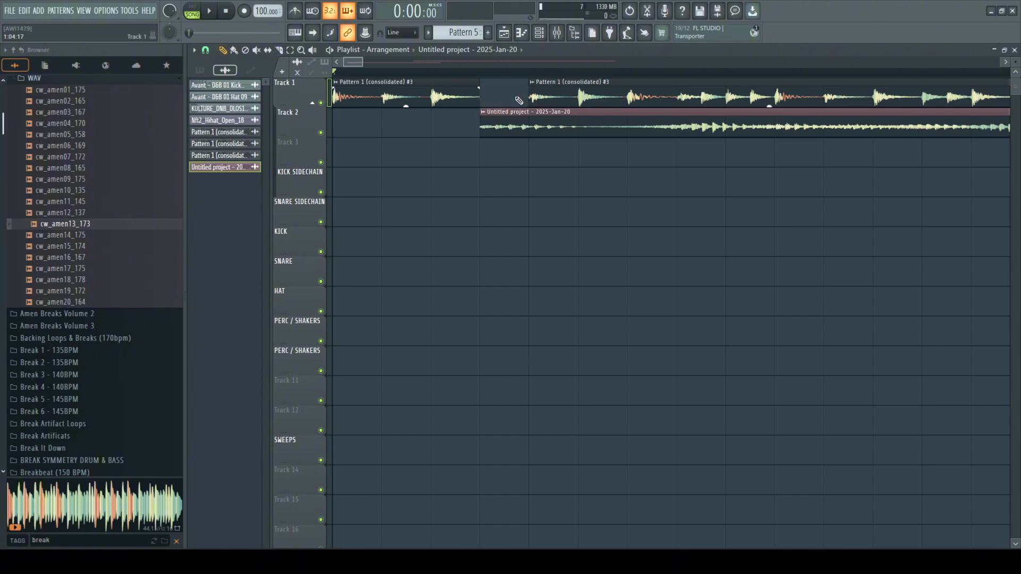
Step: Slice the Track 2 recording where the break ends late in bar 4, delete the part before the cut, and stop playback
scroll(519, 100, down, 6)
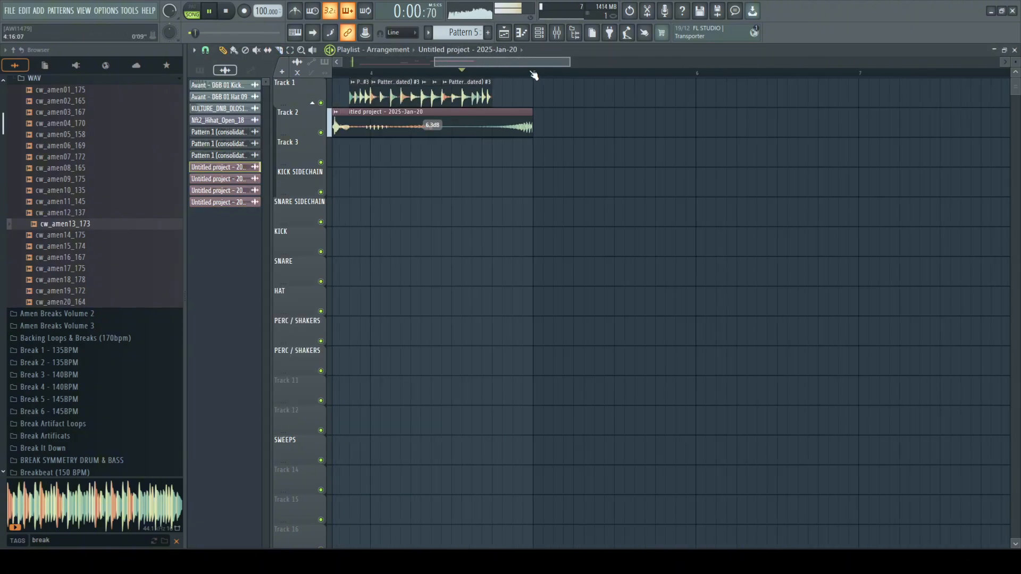
key(c)
drag(492, 120, 491, 136)
key(p)
right_click(469, 118)
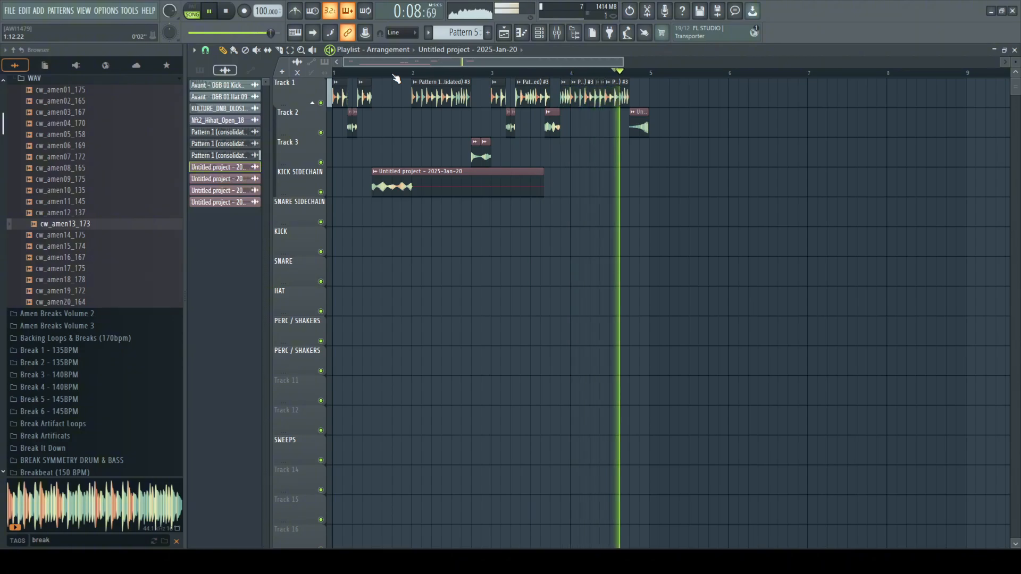
key(space)
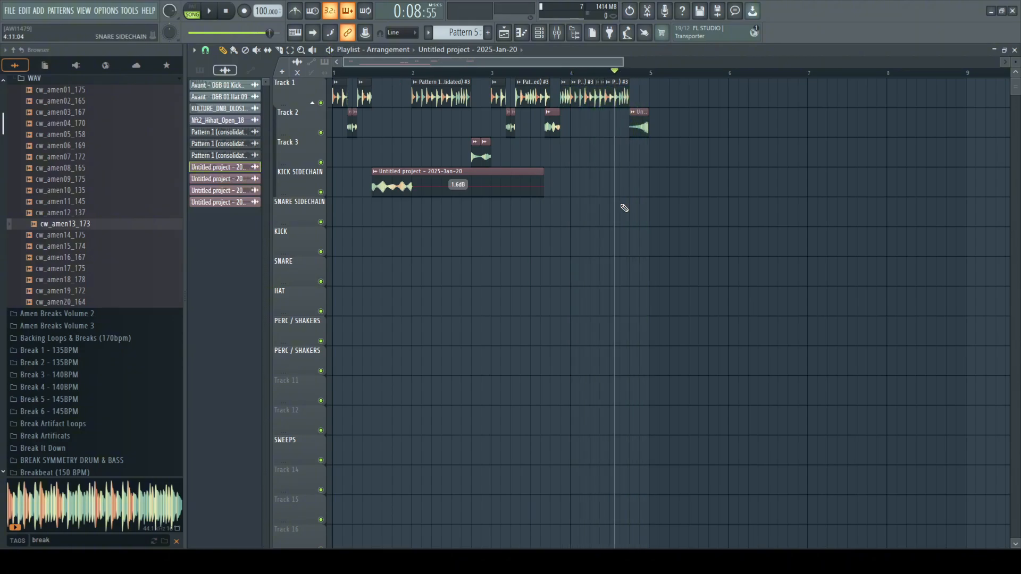